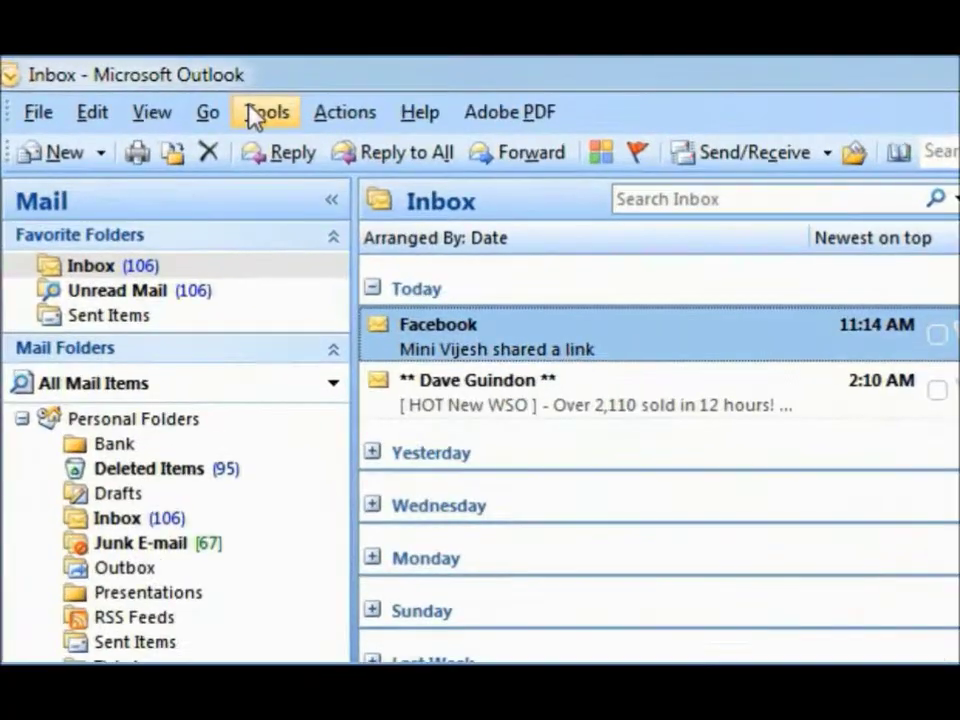
# Step: Add a new Kerio Connect account from Account Settings and bring up the Kerio Outlook Connector dialog
pyautogui.click(258, 115)
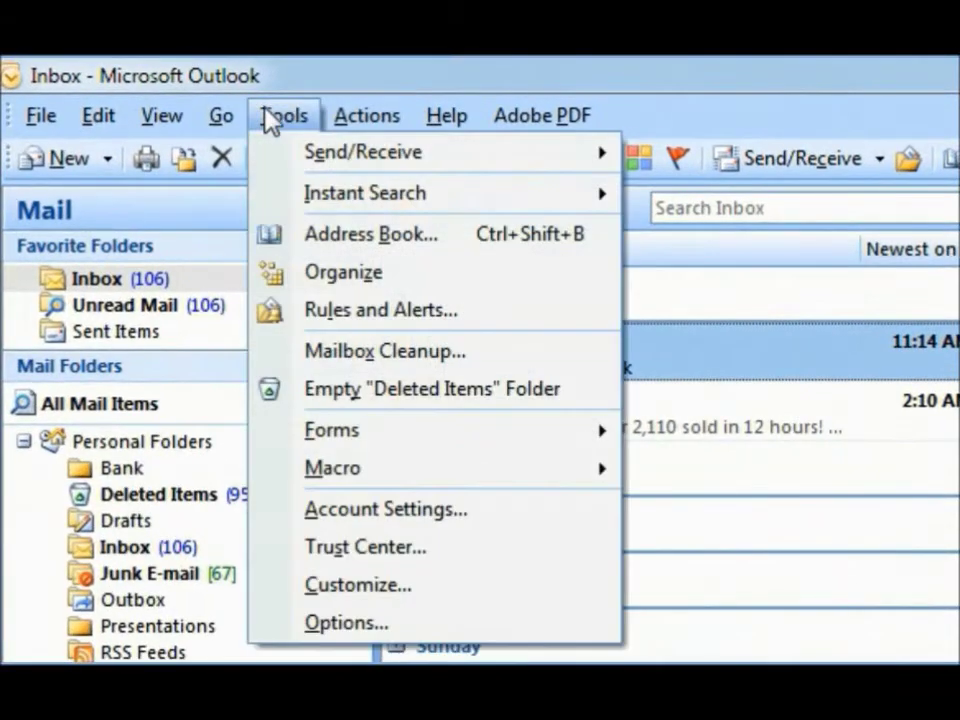
pyautogui.click(290, 511)
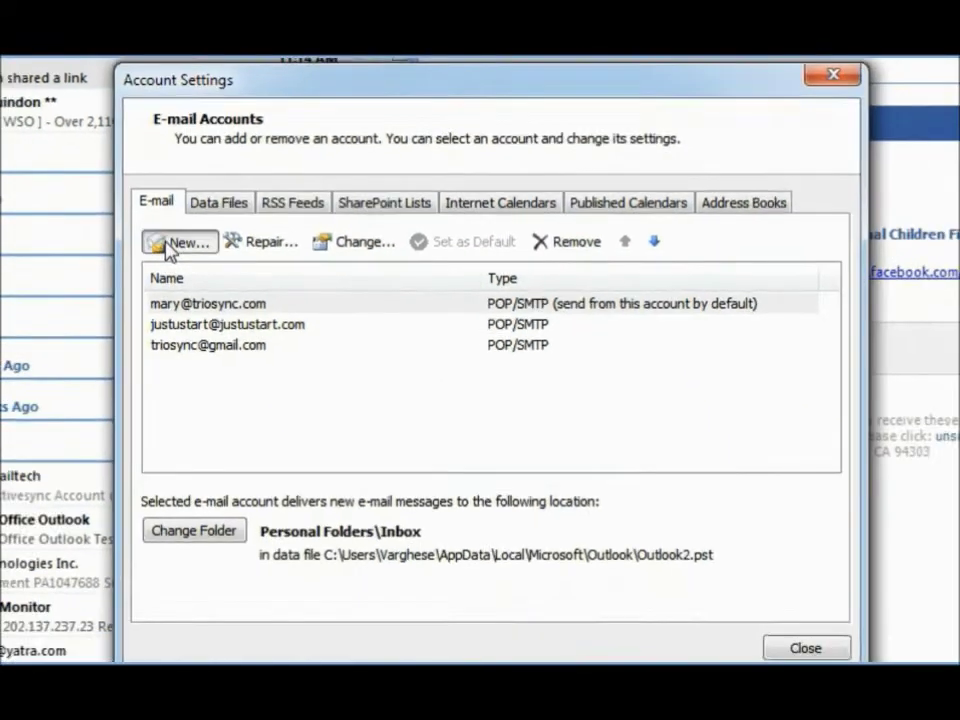
pyautogui.click(180, 354)
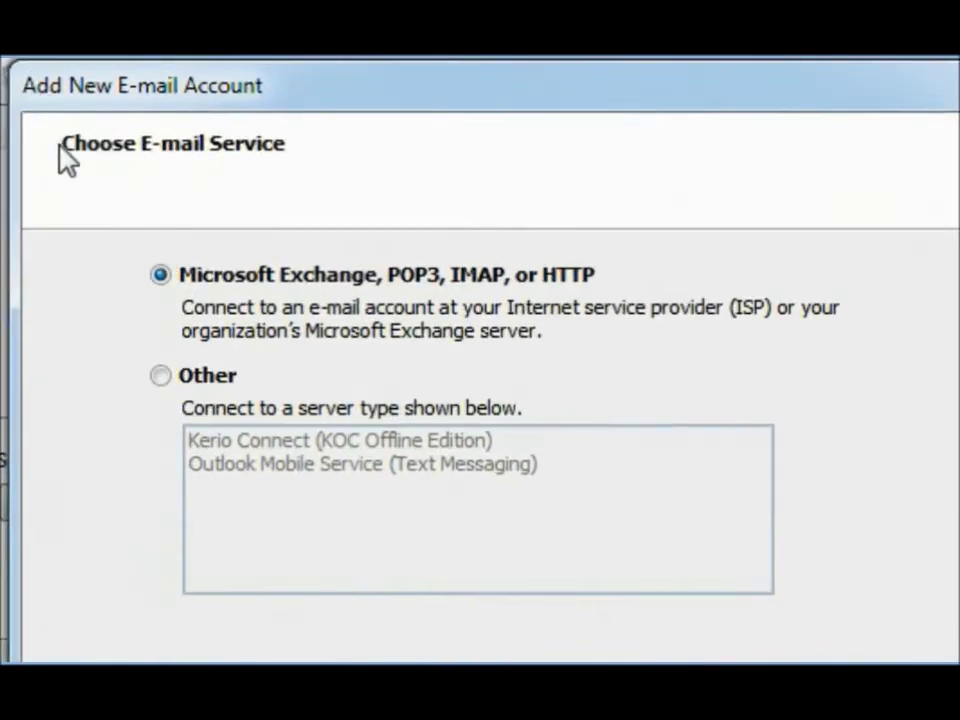
pyautogui.click(122, 352)
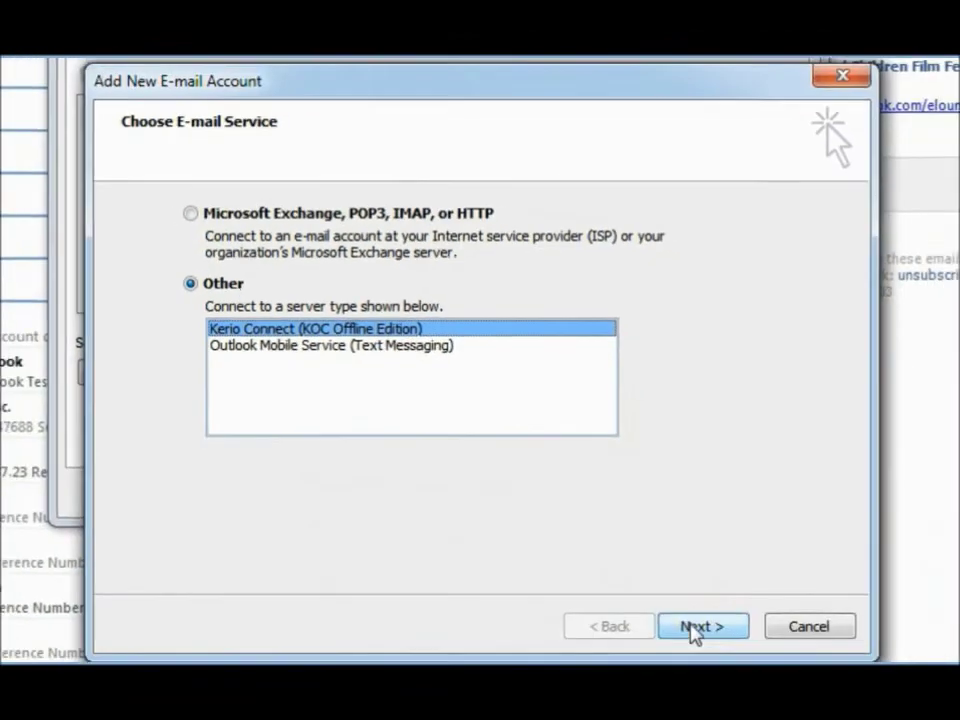
pyautogui.click(693, 628)
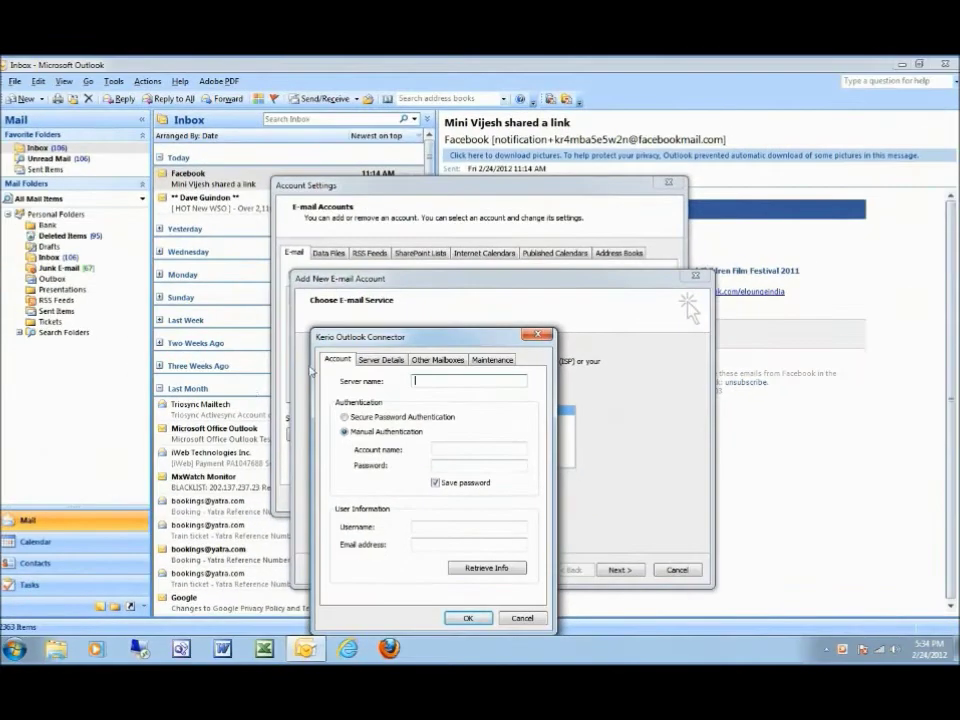
pyautogui.moveTo(424, 340); pyautogui.dragTo(440, 278)
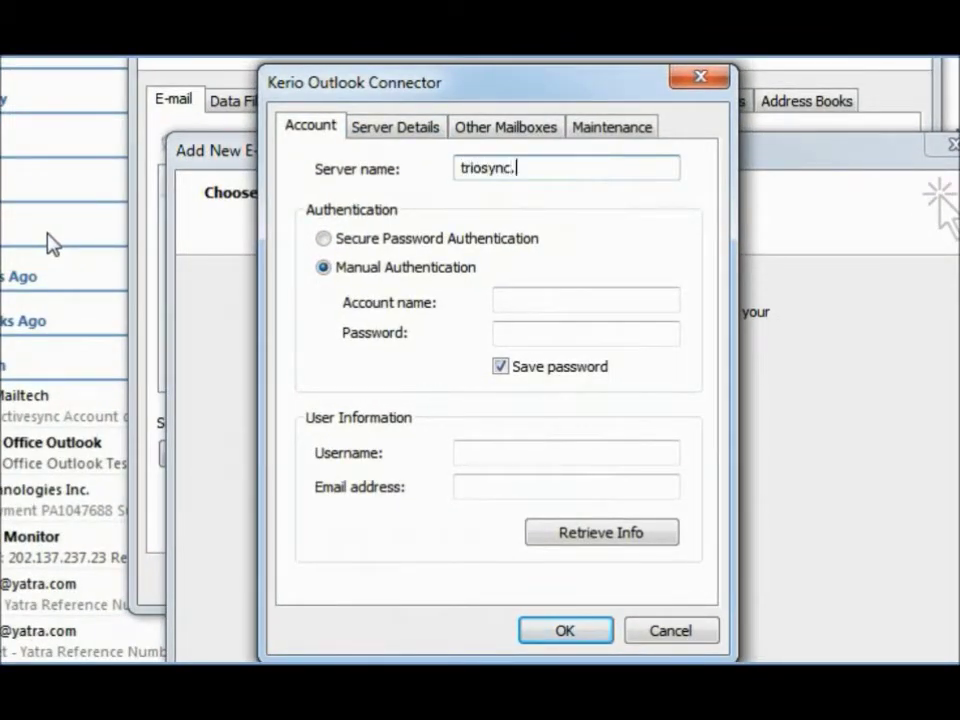
# Step: Enter the Kerio account name and password, retrieve server info, and acknowledge the restart notice
pyautogui.click(537, 303)
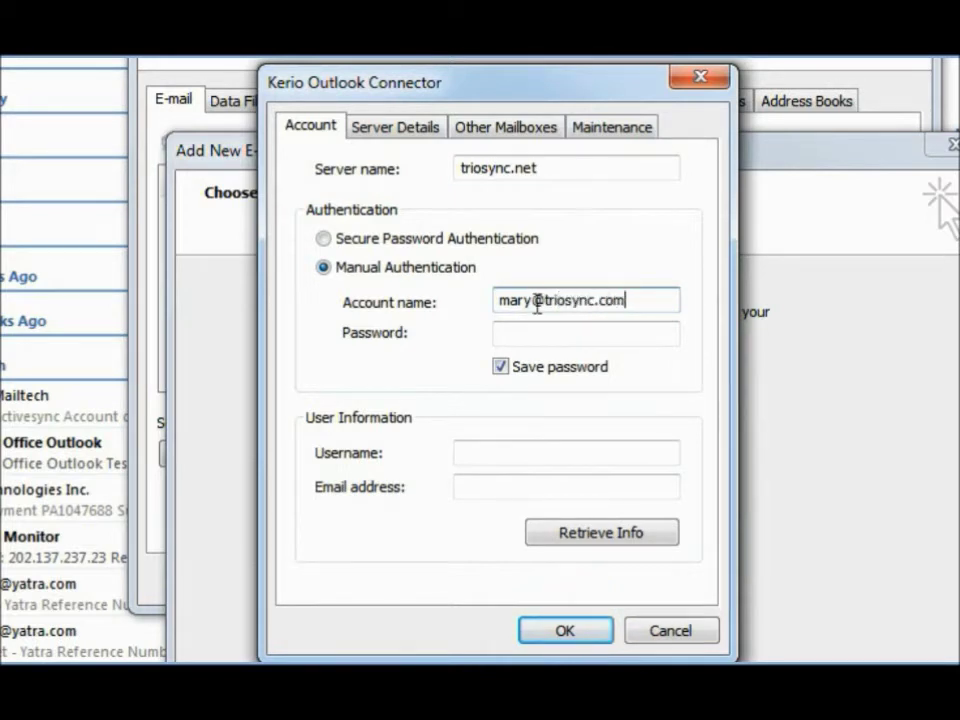
pyautogui.press('Tab')
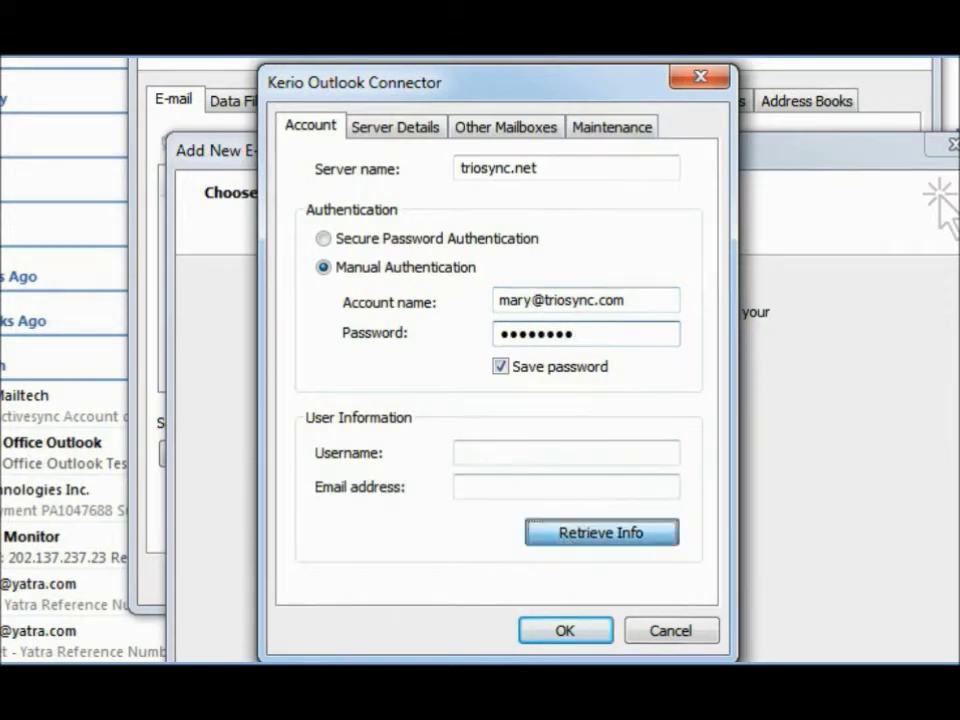
pyautogui.click(563, 532)
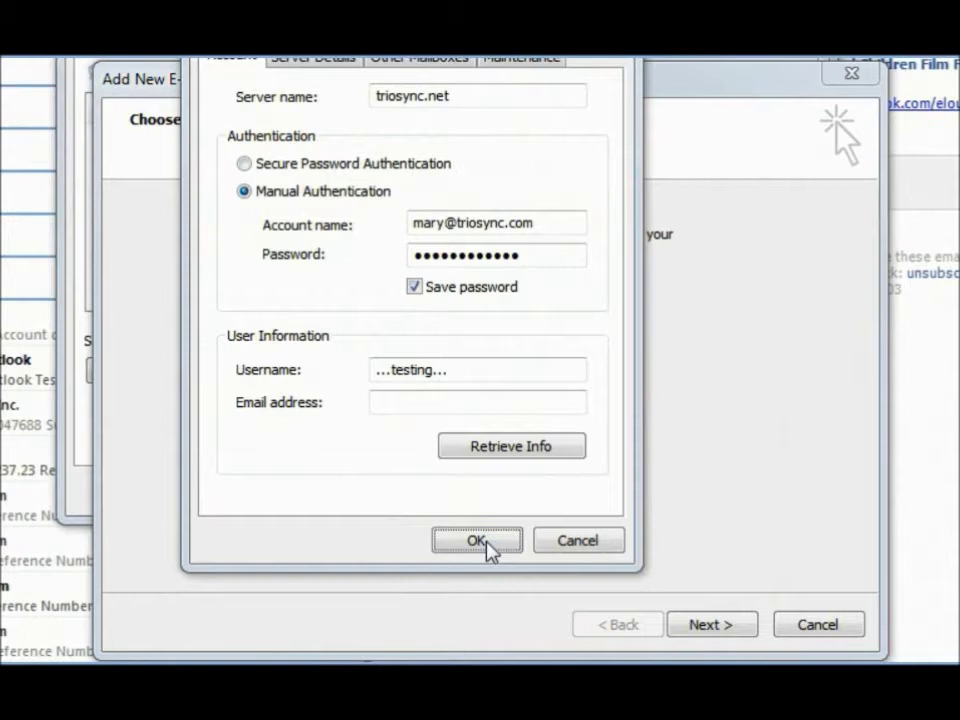
pyautogui.click(487, 545)
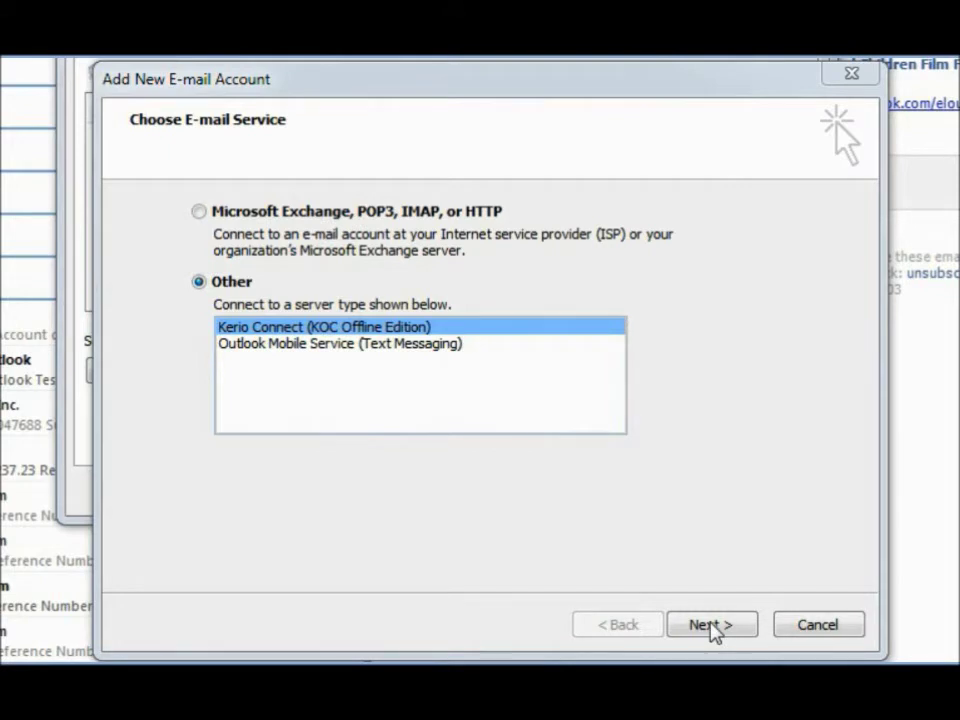
pyautogui.click(711, 627)
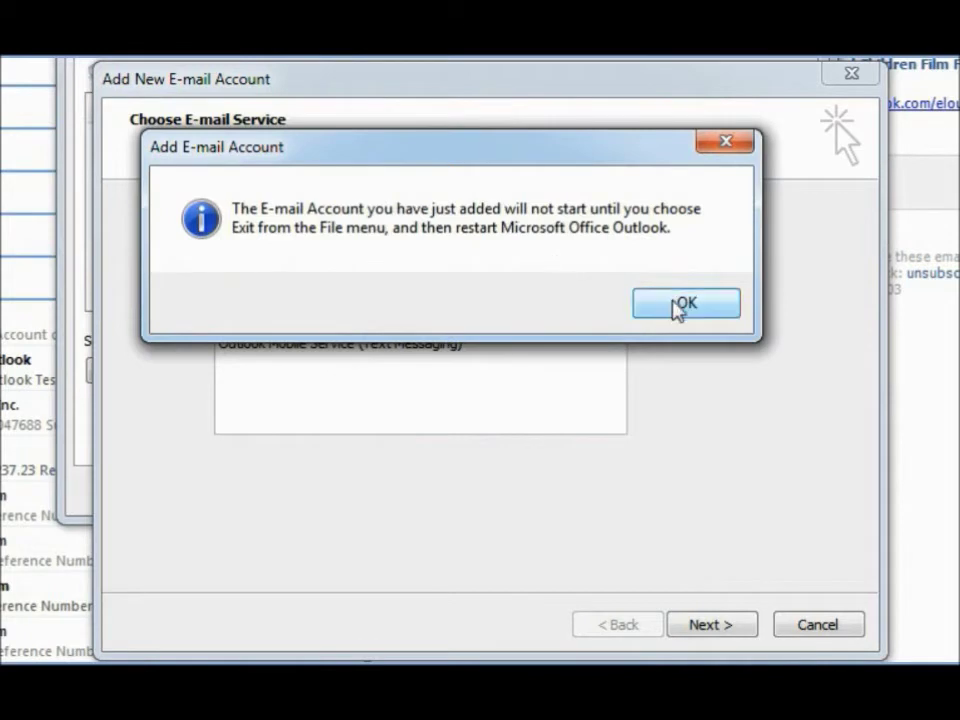
pyautogui.click(680, 306)
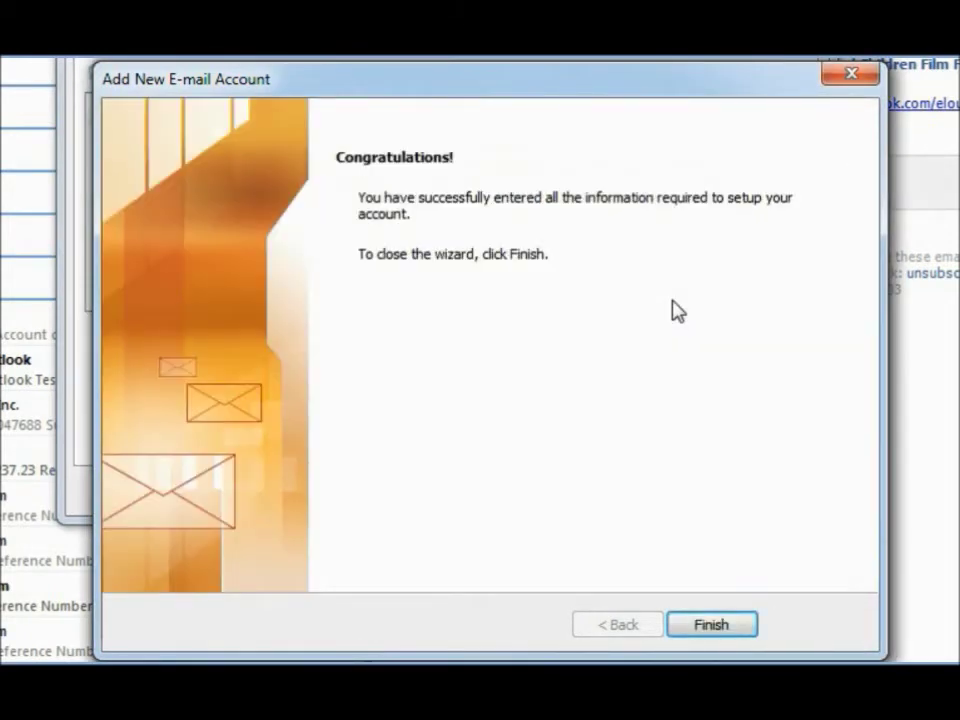
# Step: Finish the account wizard, expand the Kerio mailbox, and copy 1.jpg from the desktop into Photos
pyautogui.click(705, 625)
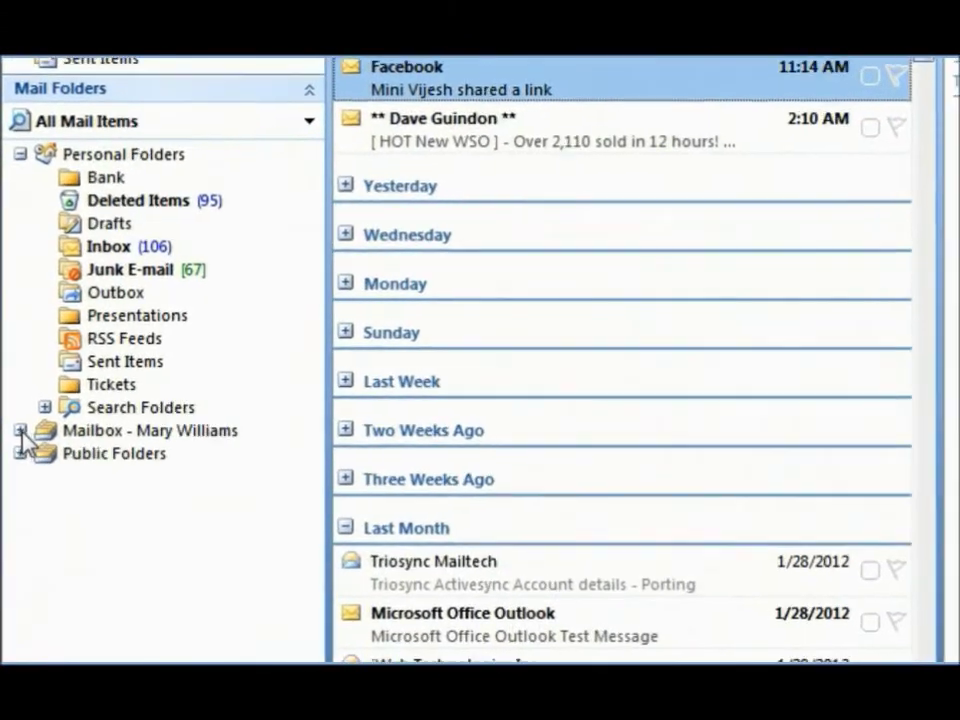
pyautogui.click(8, 360)
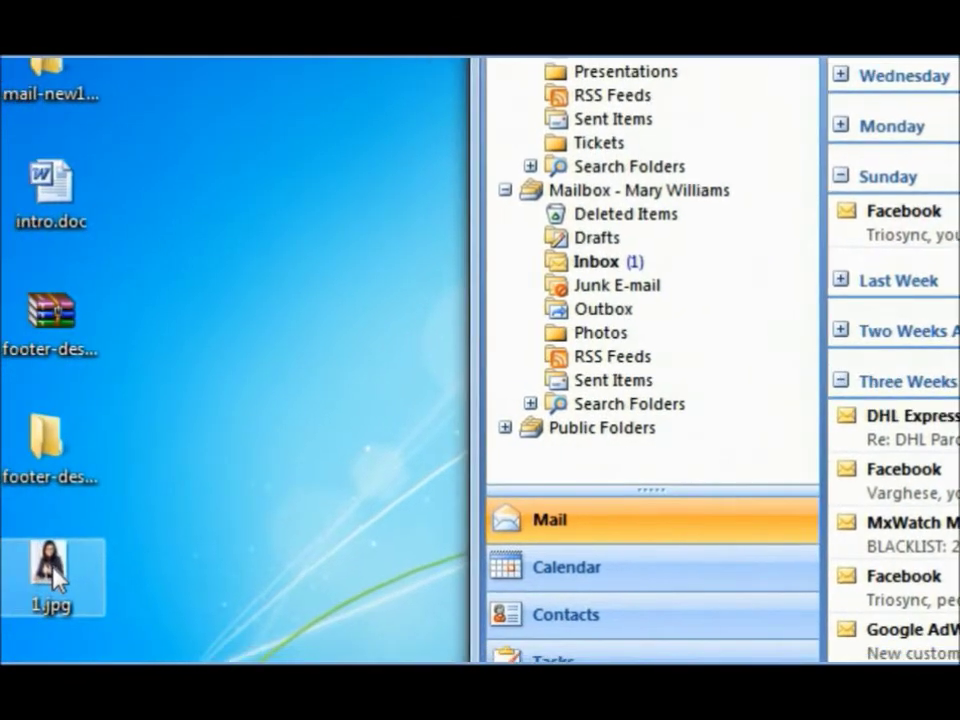
pyautogui.moveTo(52, 578); pyautogui.dragTo(598, 334)
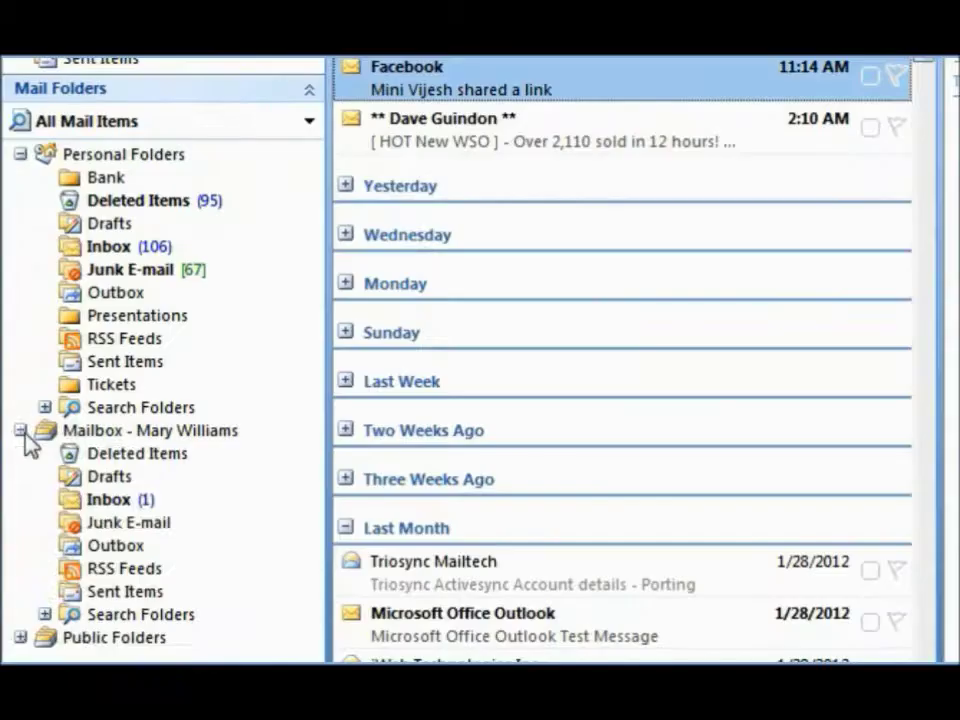
# Step: Check the mailbox's Calendar, Contacts and Tasks folders, ending on its empty calendar
pyautogui.click(8, 360)
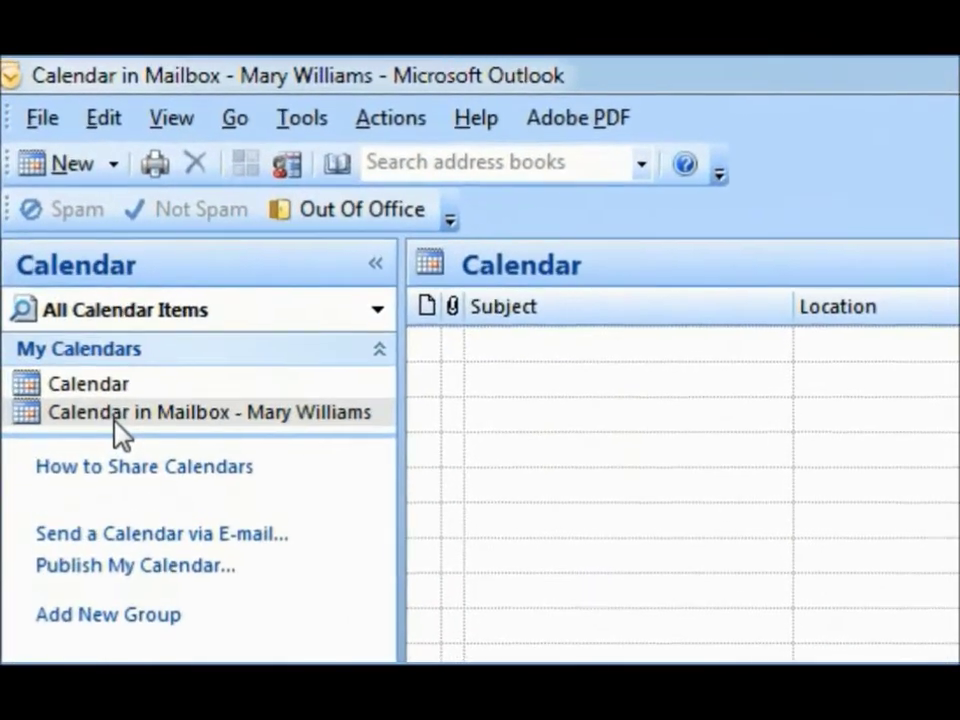
pyautogui.click(114, 414)
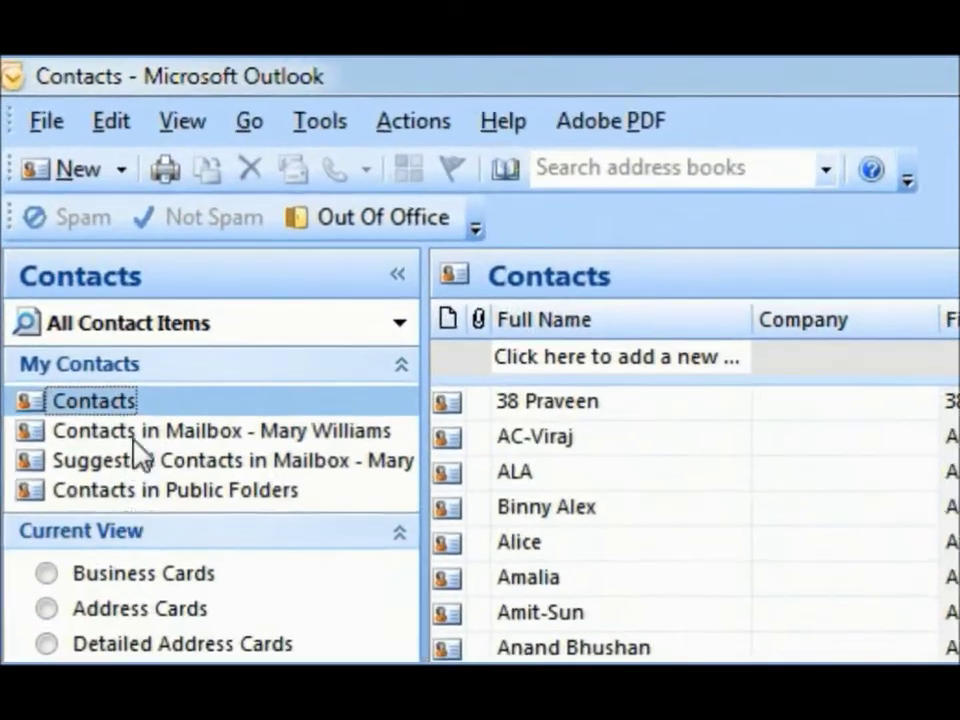
pyautogui.click(138, 436)
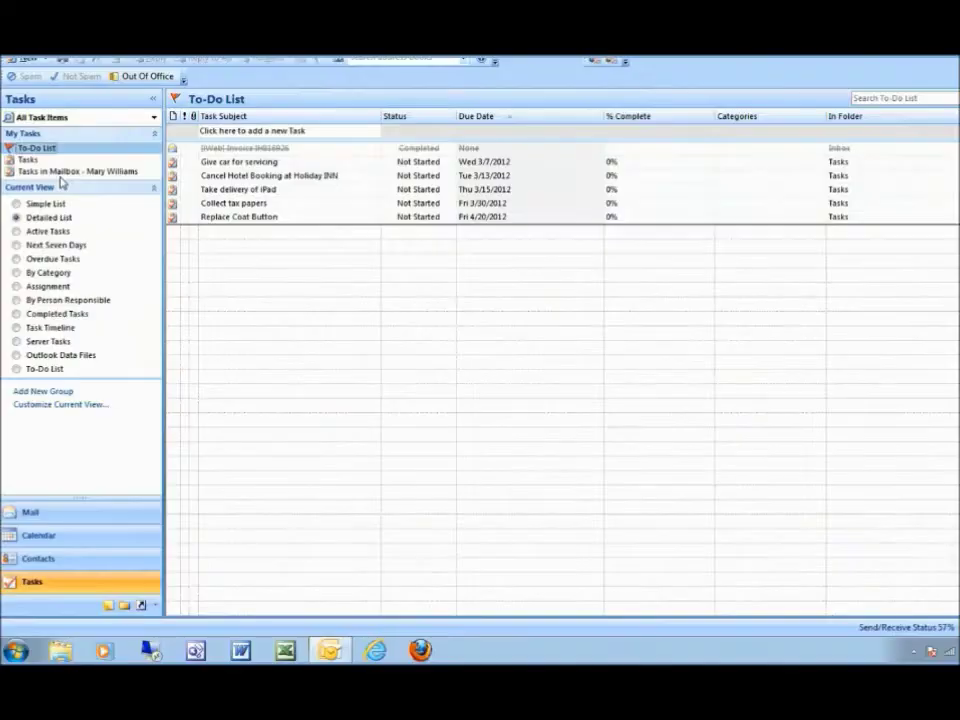
pyautogui.click(150, 453)
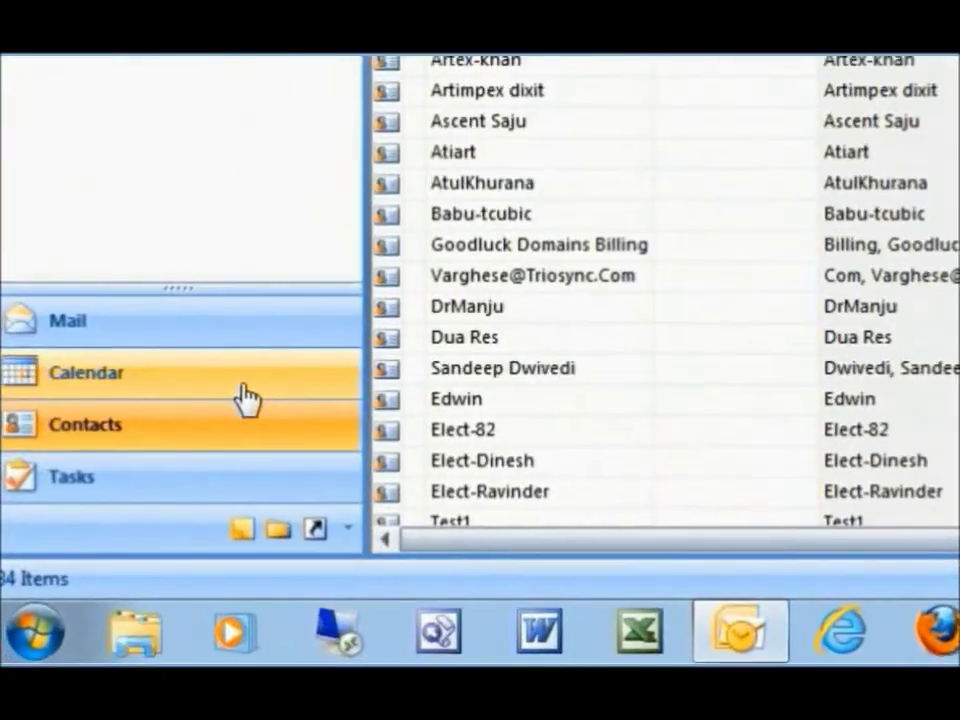
pyautogui.click(175, 470)
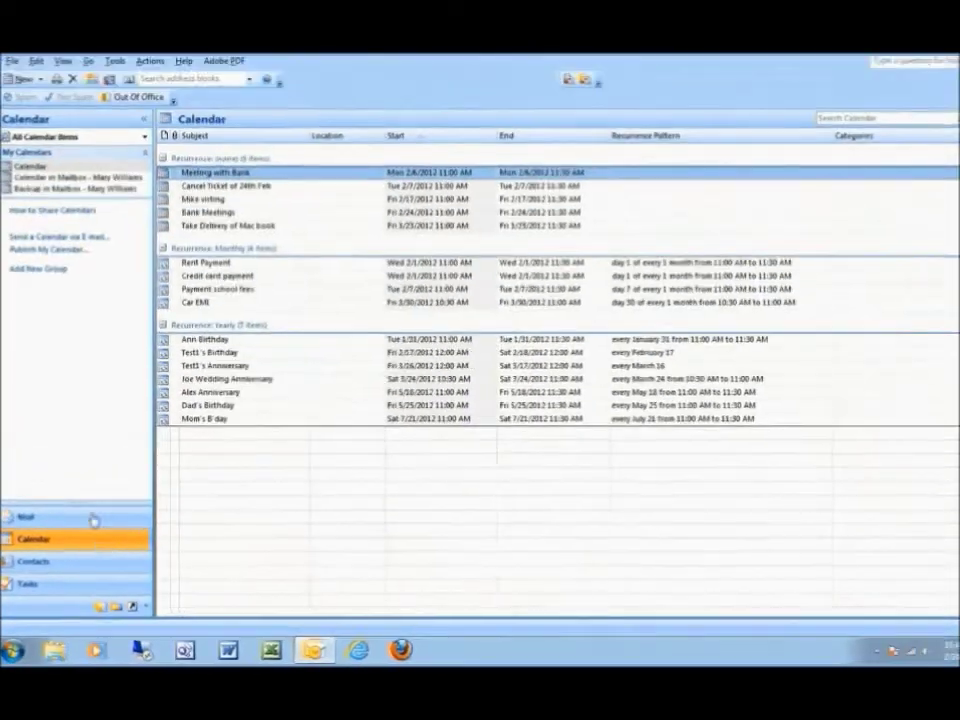
pyautogui.click(45, 177)
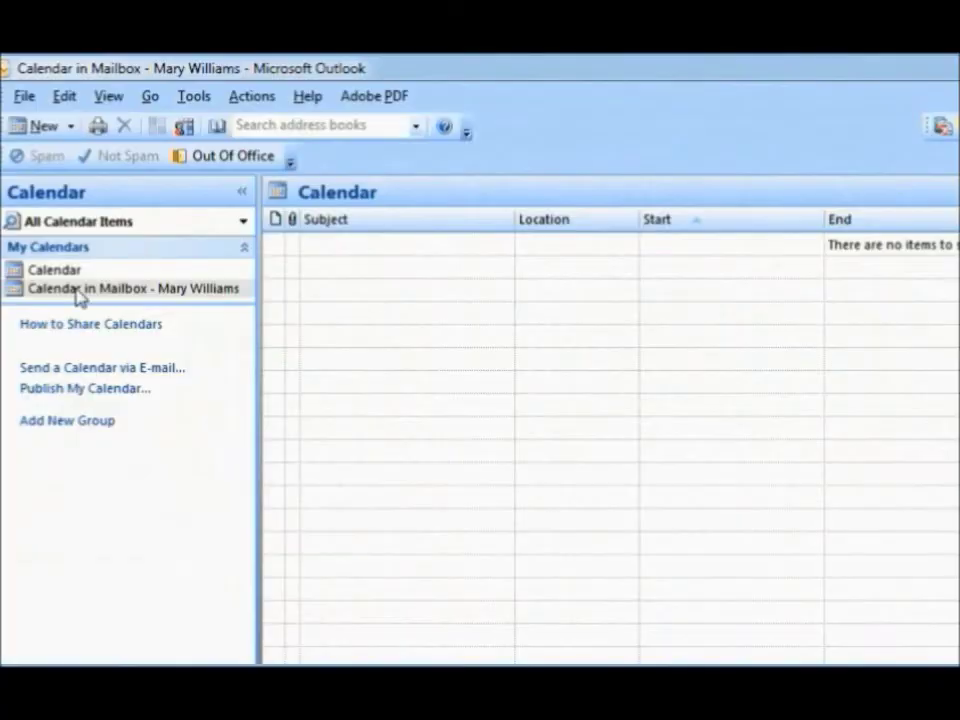
# Step: Create a new folder named calcopy under the mailbox's Calendar
pyautogui.rightClick(78, 295)
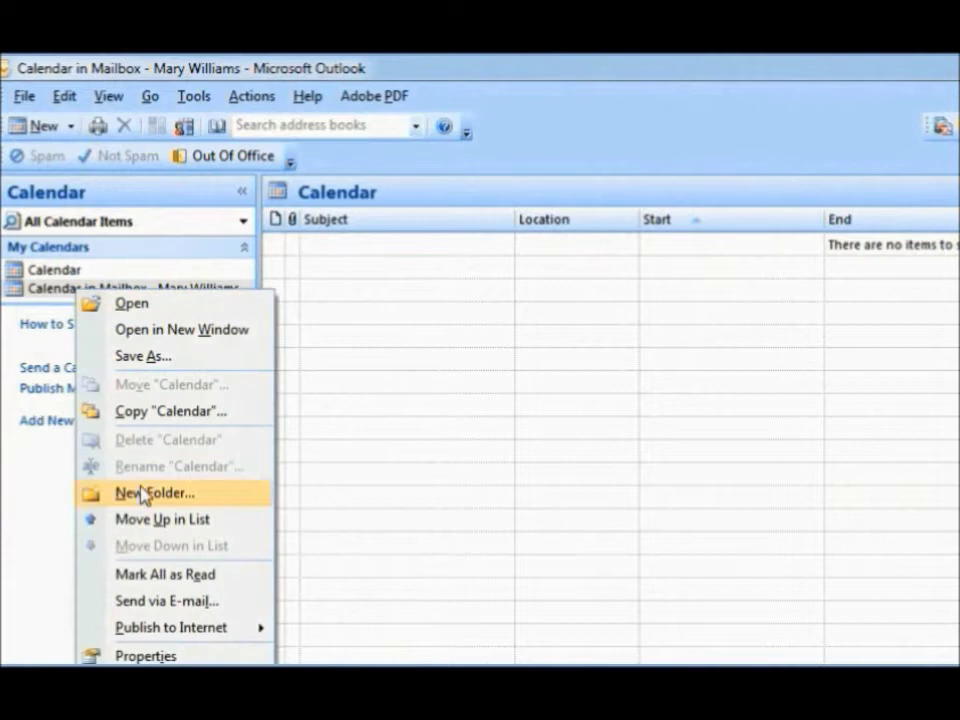
pyautogui.click(140, 492)
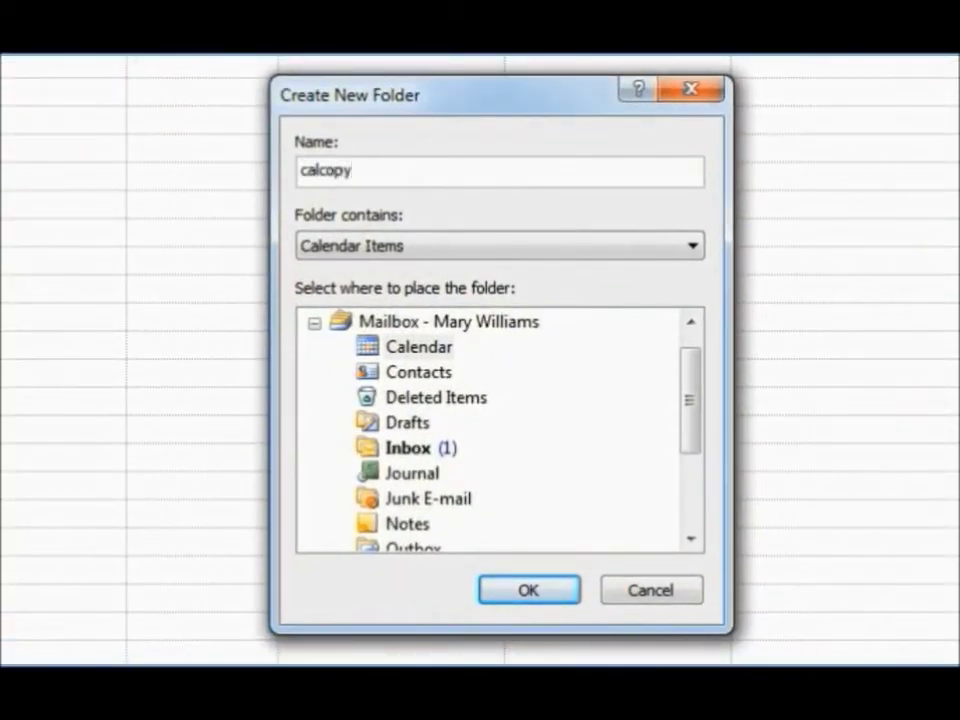
pyautogui.click(400, 352)
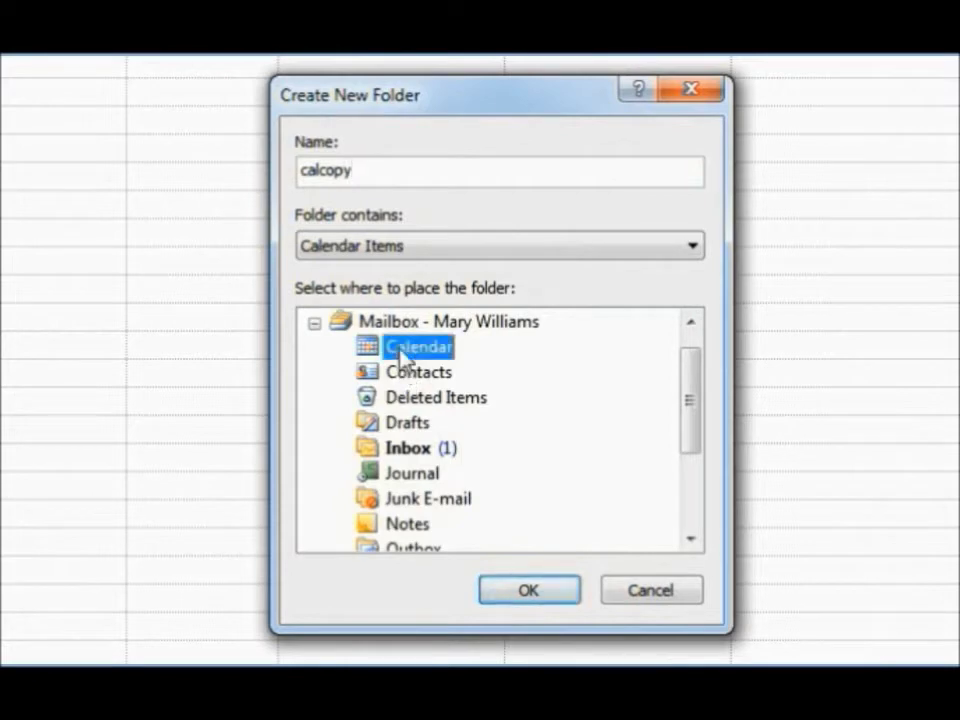
pyautogui.click(516, 594)
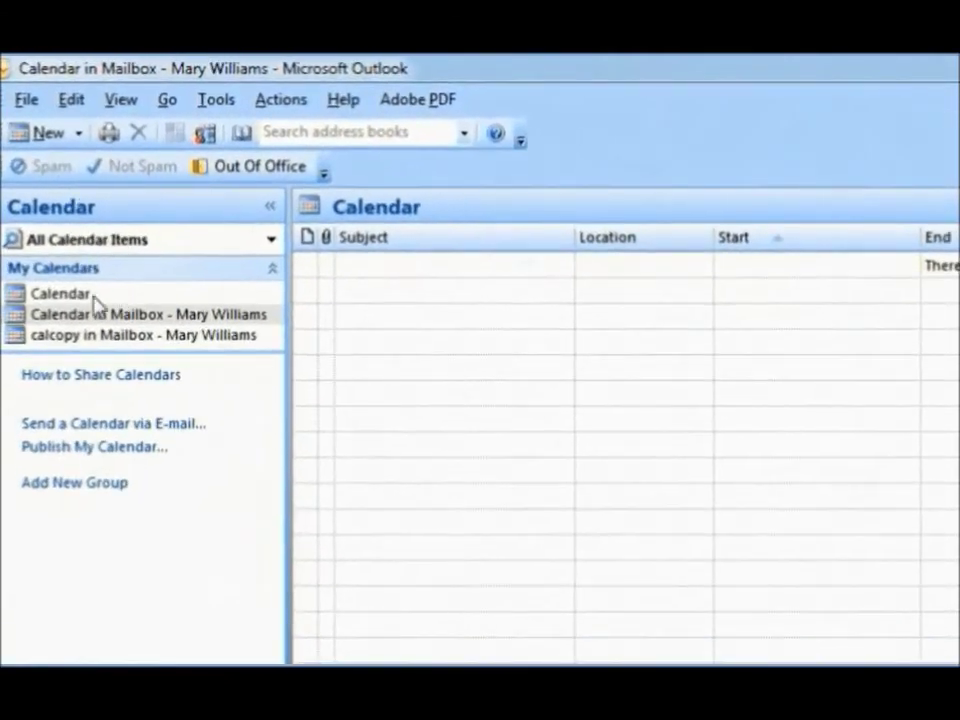
# Step: Select and copy all appointments in the local Calendar, then paste them into calcopy
pyautogui.click(77, 298)
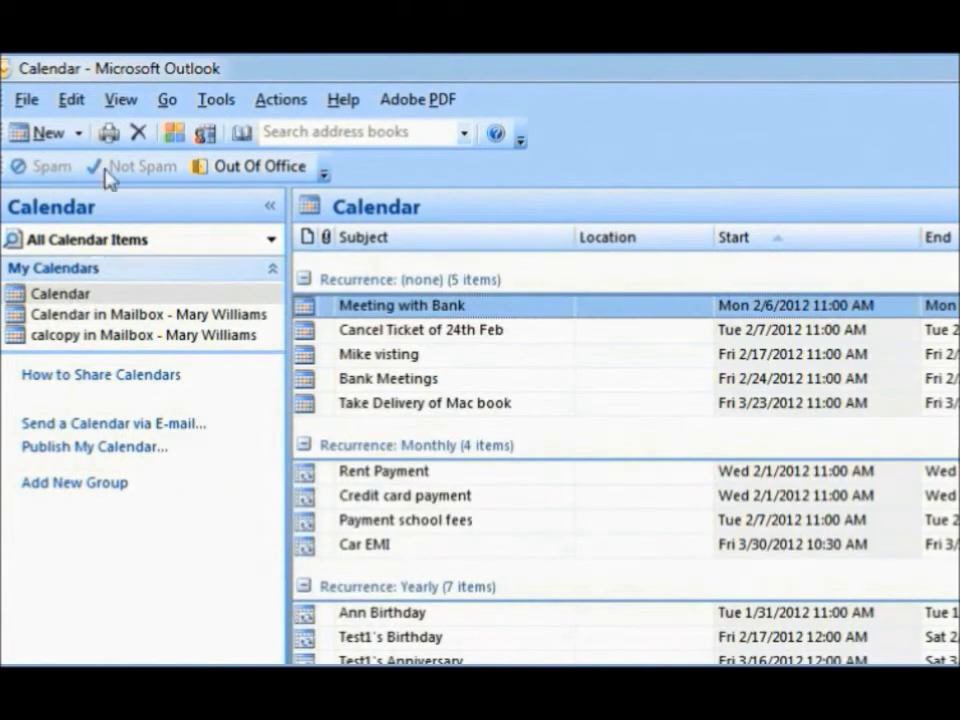
pyautogui.click(72, 100)
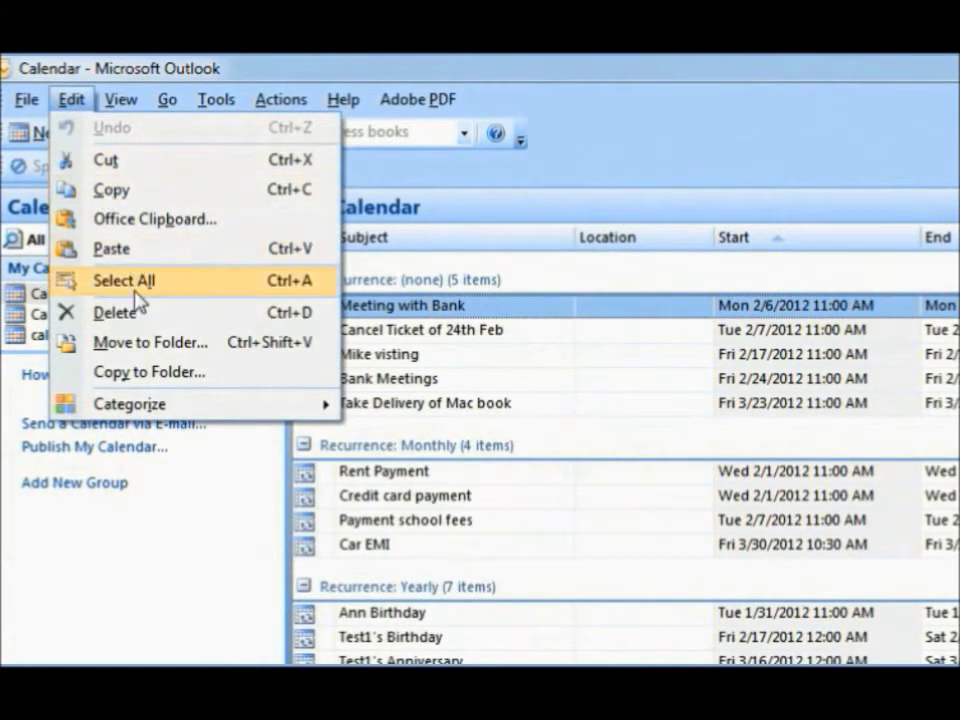
pyautogui.click(137, 300)
pyautogui.click(72, 100)
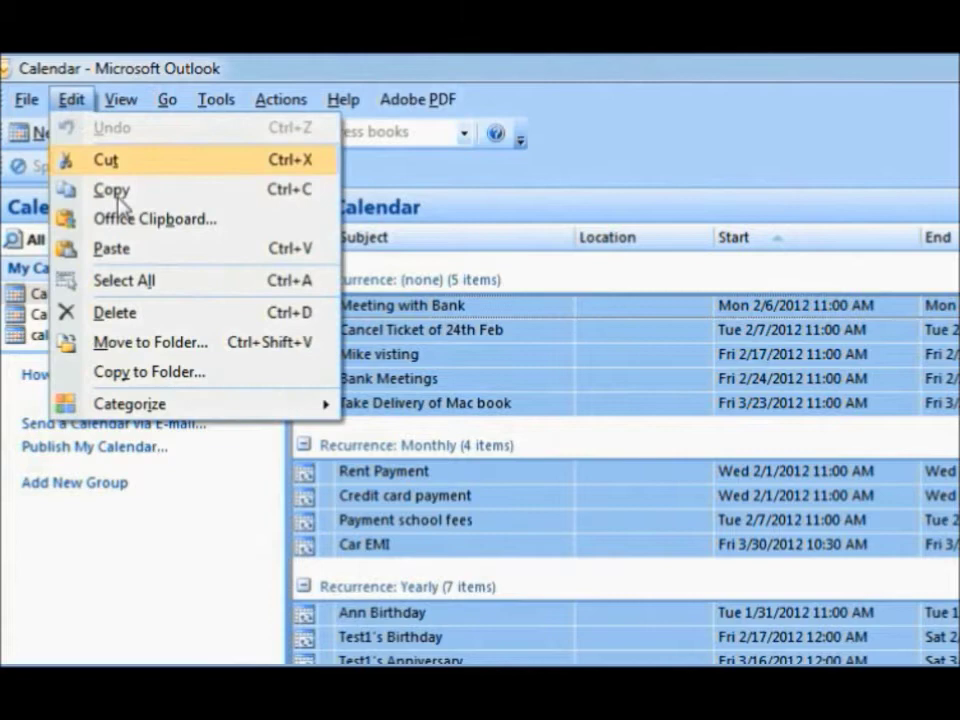
pyautogui.click(128, 192)
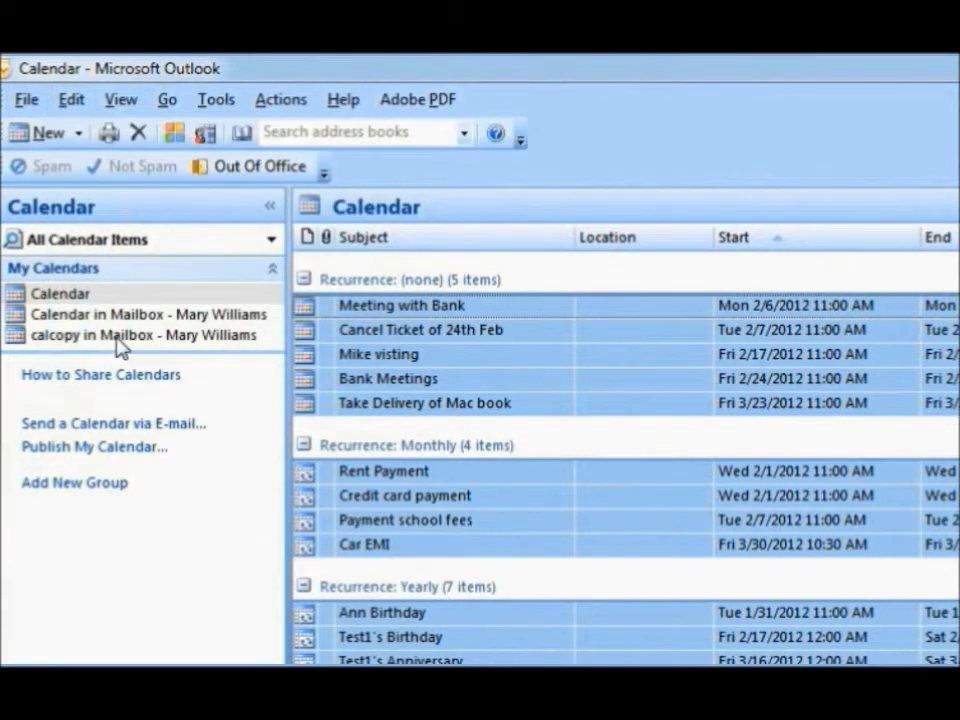
pyautogui.click(120, 337)
pyautogui.click(70, 100)
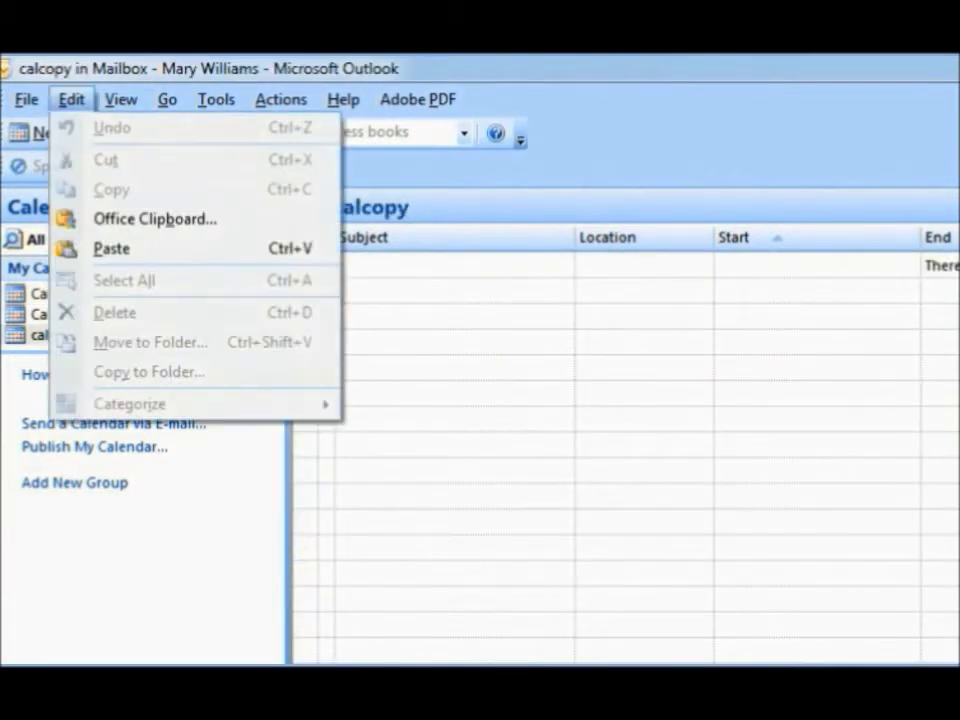
pyautogui.click(110, 250)
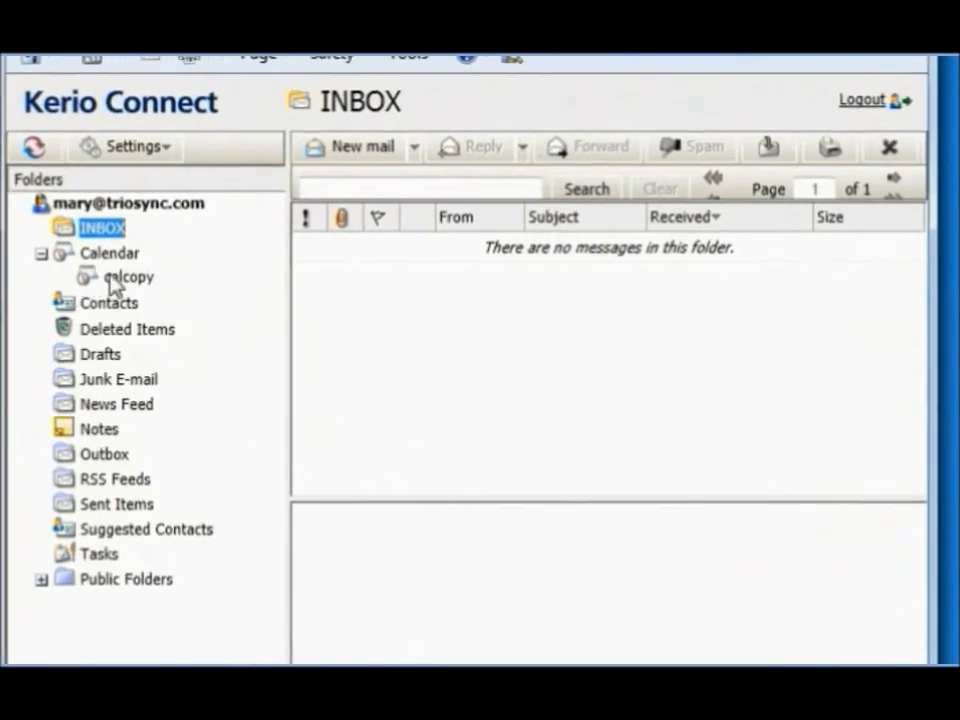
# Step: In webmail, copy all calcopy items into the mailbox Calendar and check Calendar in webmail and Outlook
pyautogui.click(115, 280)
pyautogui.rightClick(113, 280)
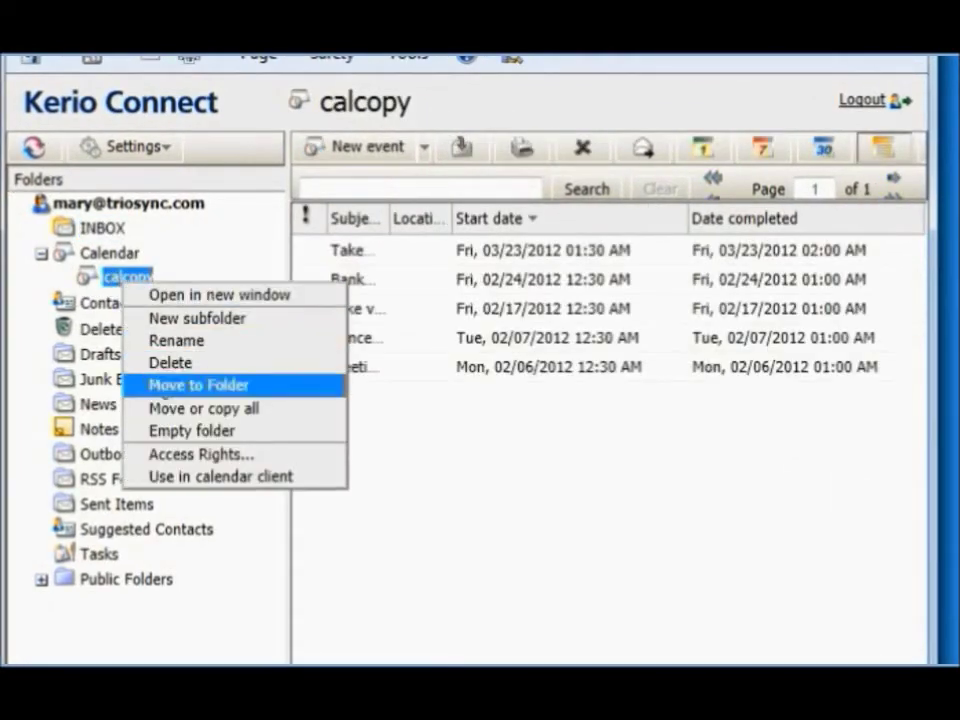
pyautogui.click(162, 408)
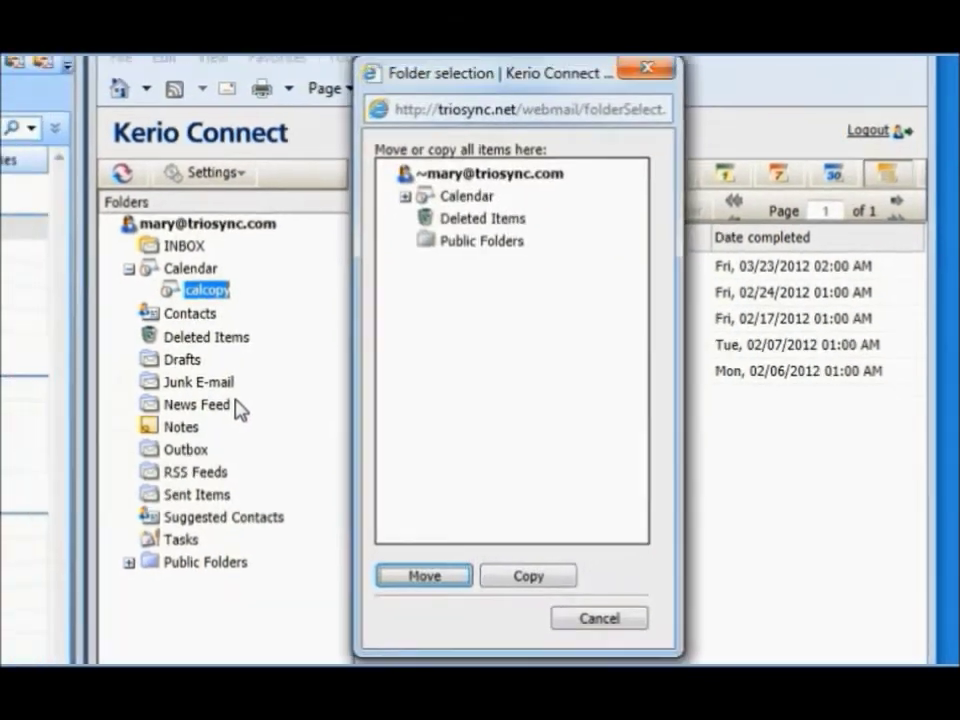
pyautogui.click(420, 173)
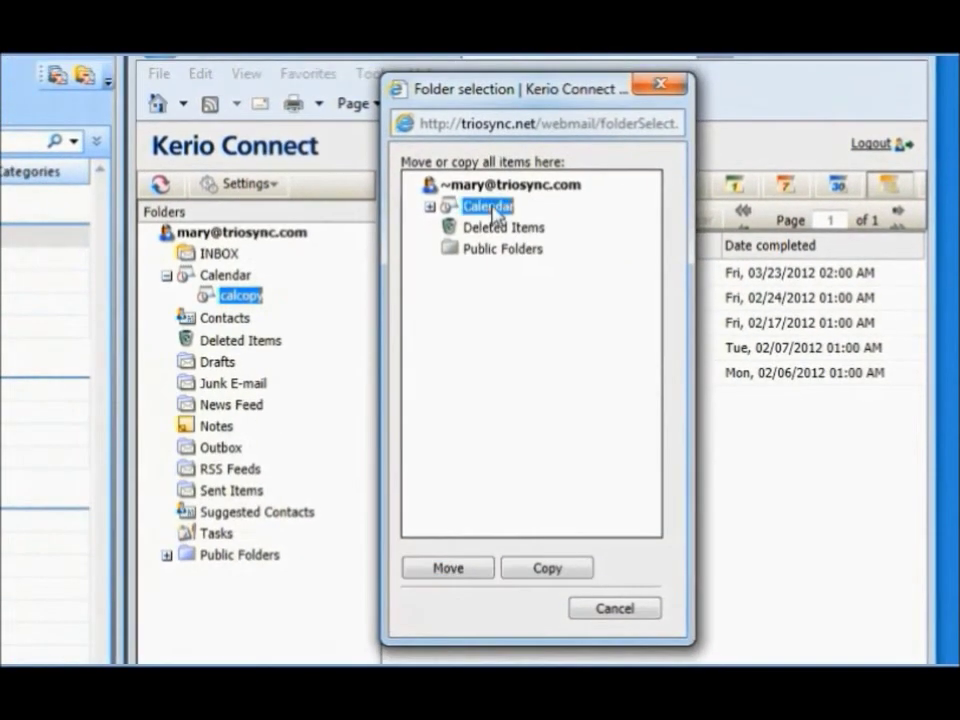
pyautogui.click(430, 207)
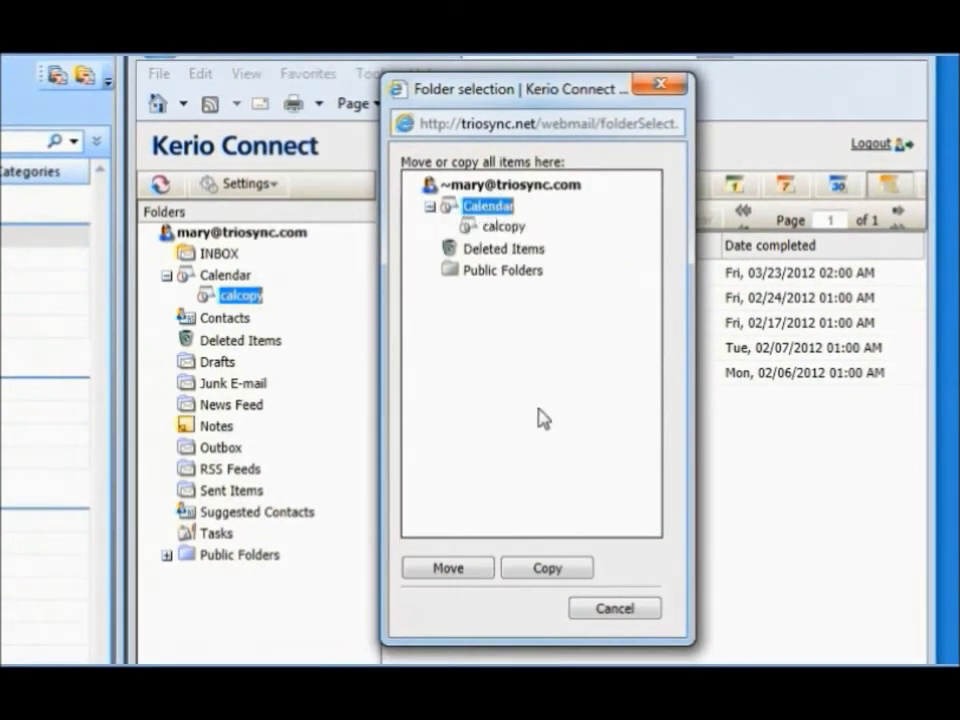
pyautogui.click(527, 572)
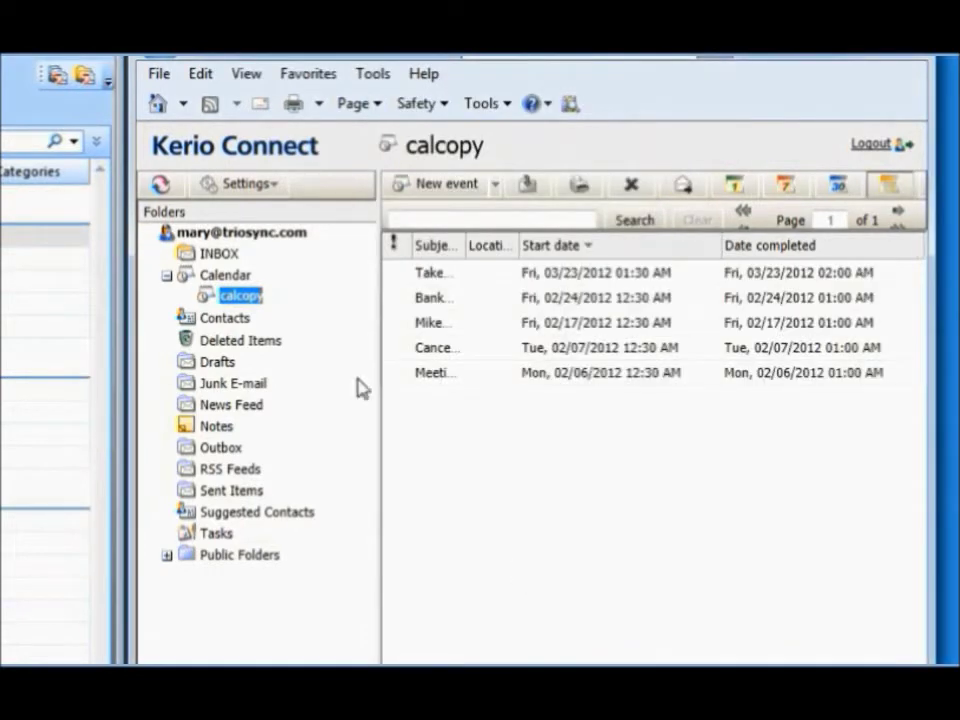
pyautogui.click(237, 280)
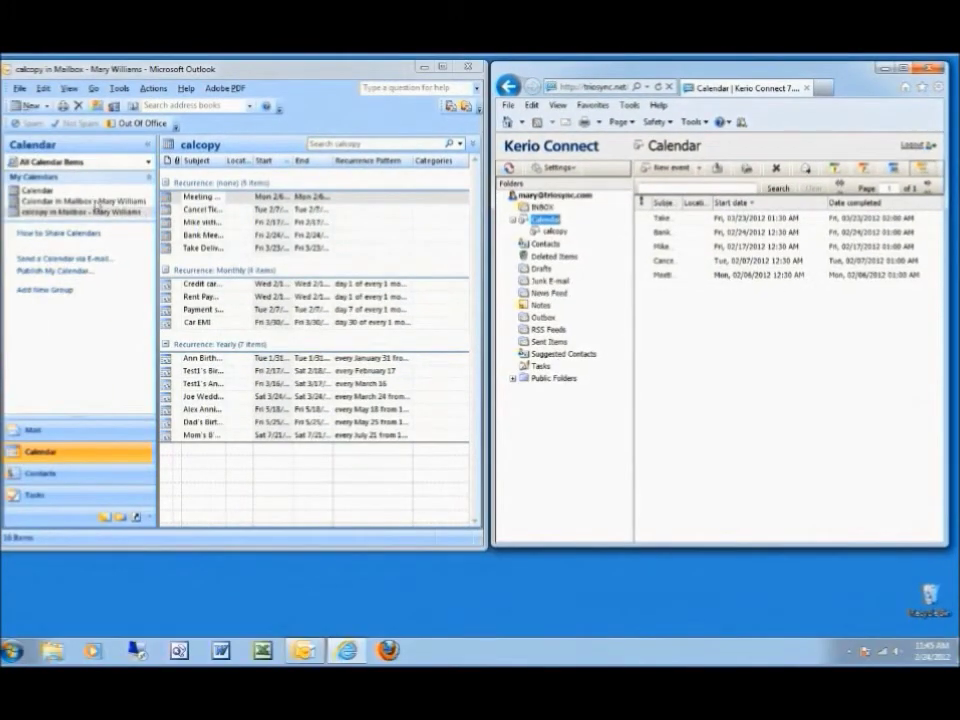
pyautogui.click(77, 202)
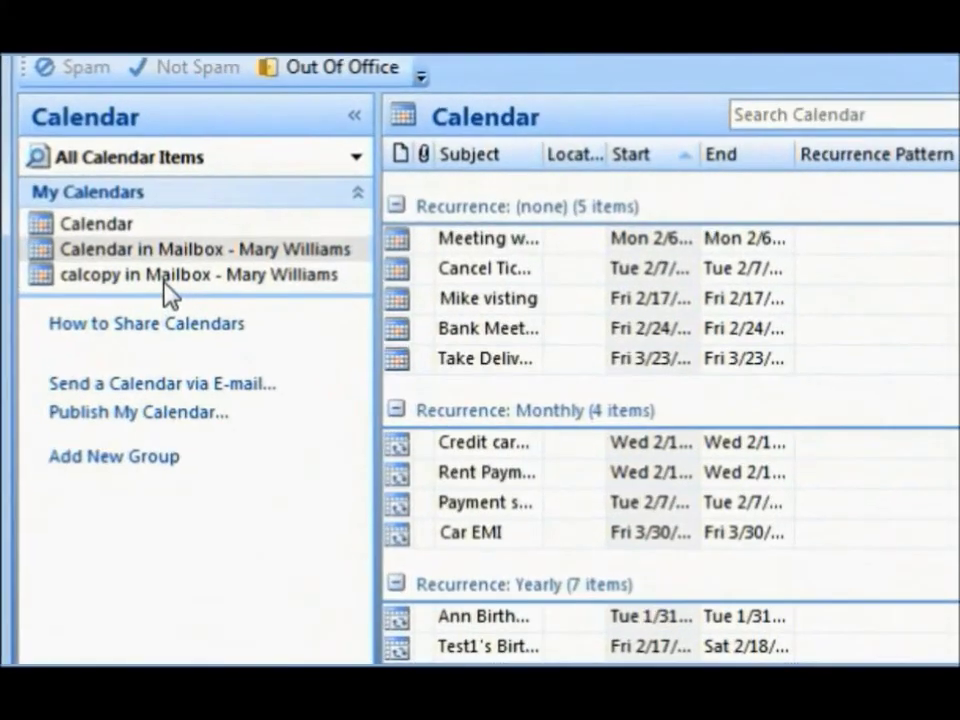
# Step: Delete the calcopy calendar from My Calendars and confirm the deletion
pyautogui.click(67, 213)
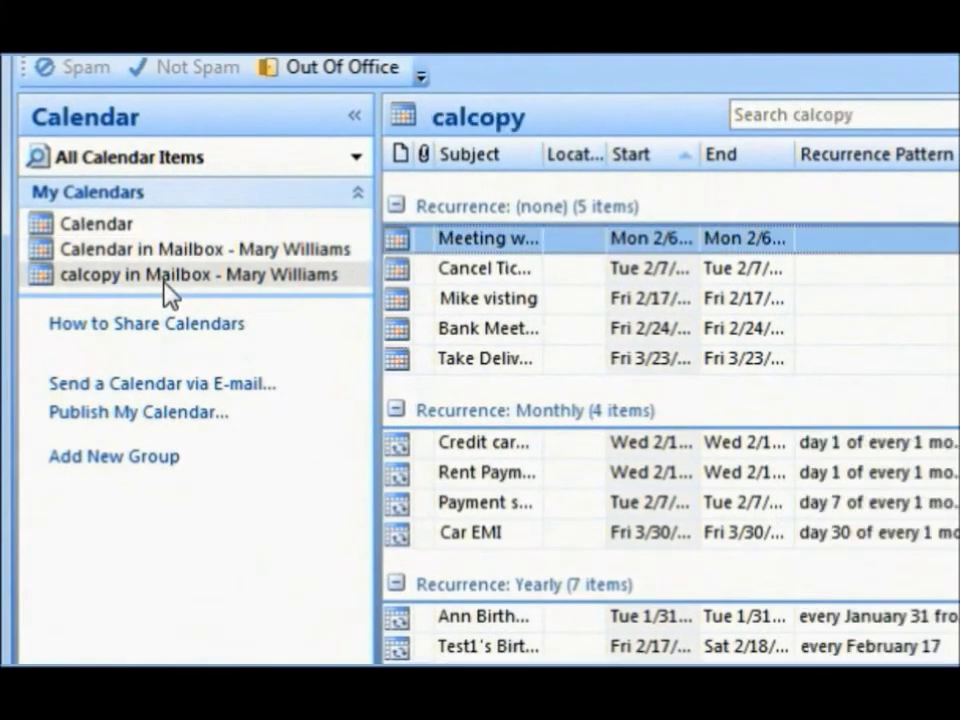
pyautogui.rightClick(163, 283)
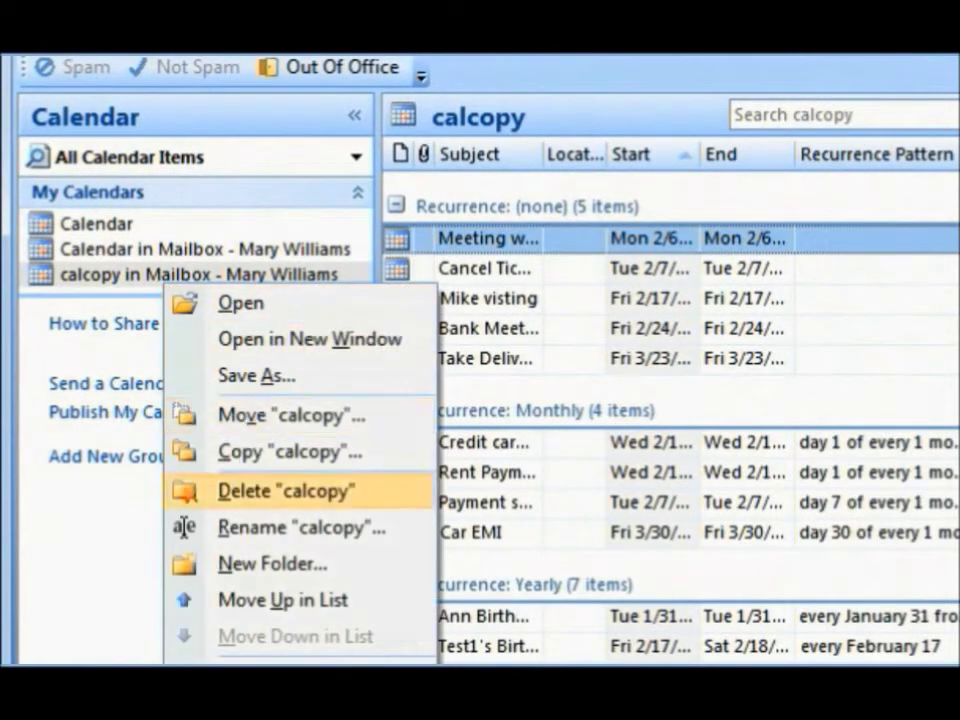
pyautogui.click(258, 494)
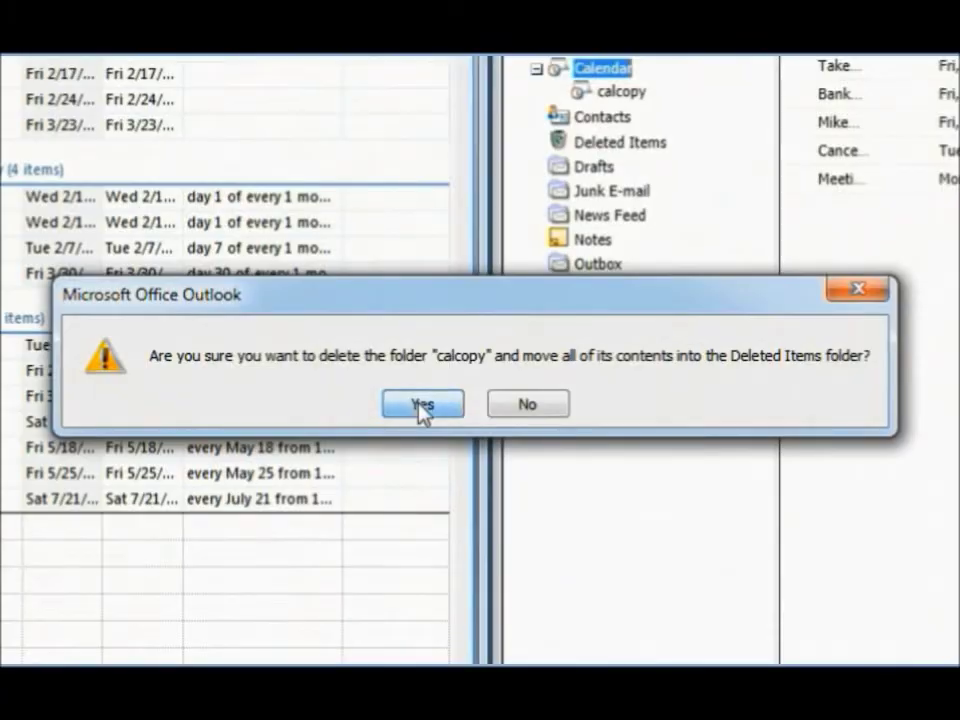
pyautogui.click(422, 404)
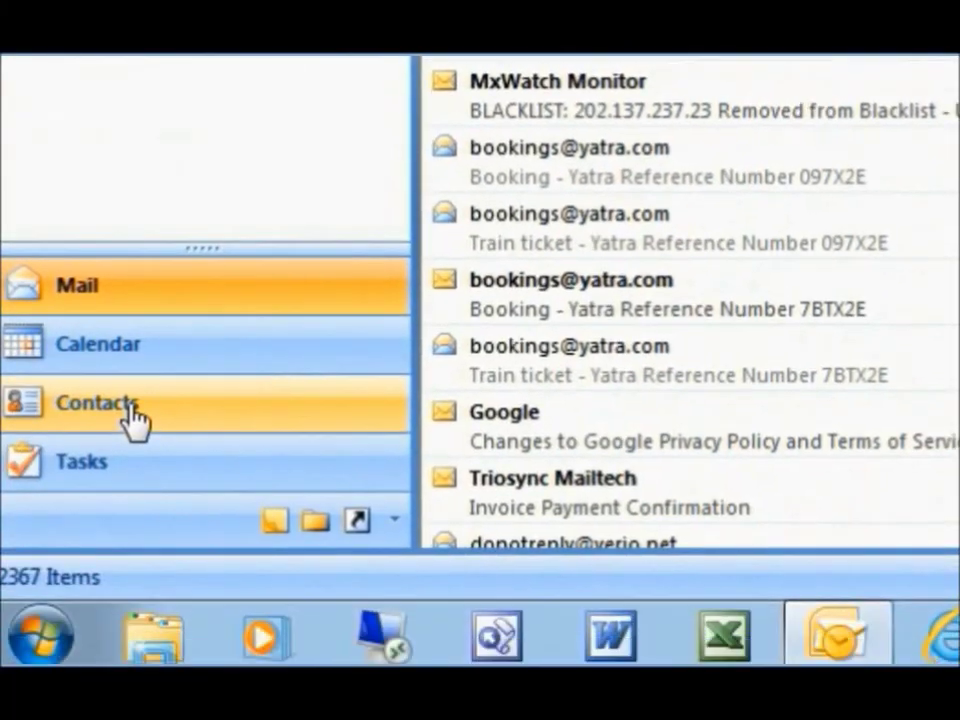
# Step: Copy all local contacts and paste them into the mailbox's empty contacts folder
pyautogui.click(125, 425)
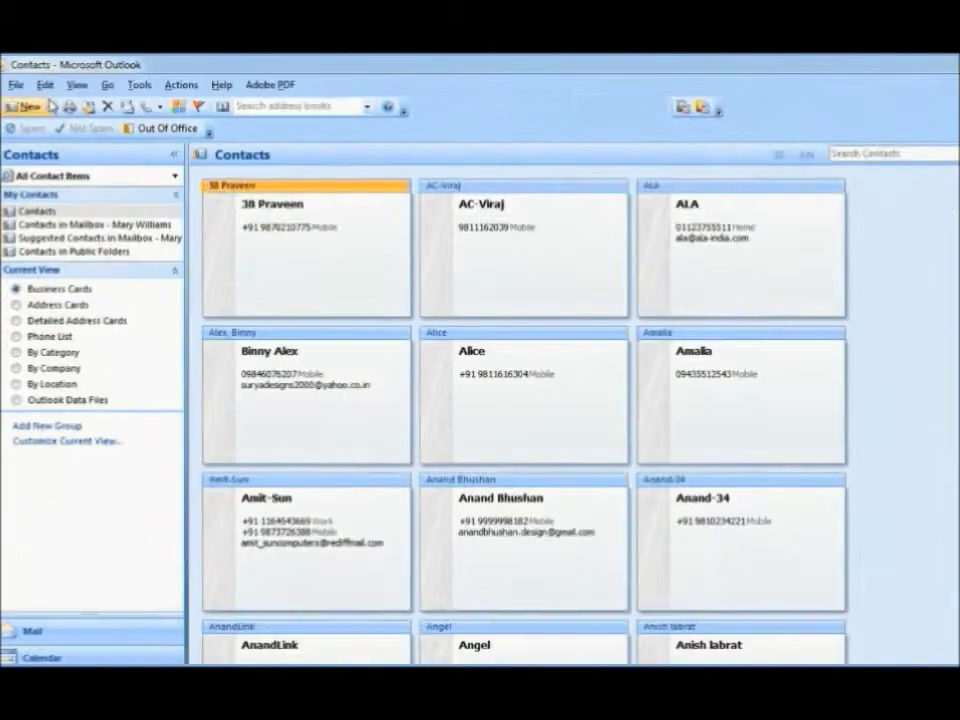
pyautogui.click(14, 283)
pyautogui.click(35, 79)
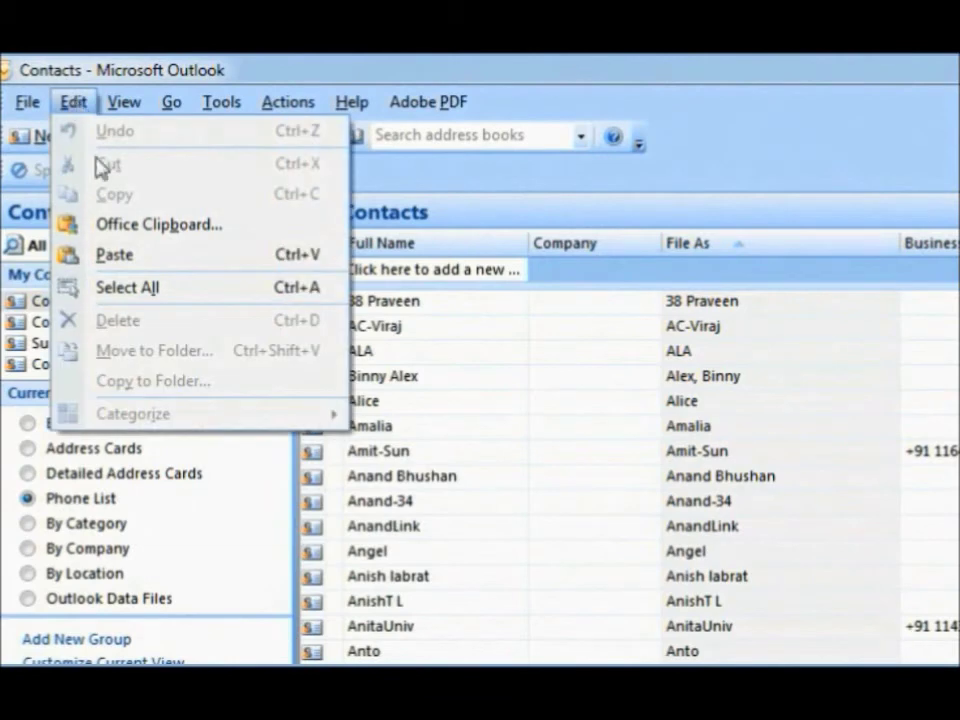
pyautogui.click(127, 287)
pyautogui.click(72, 102)
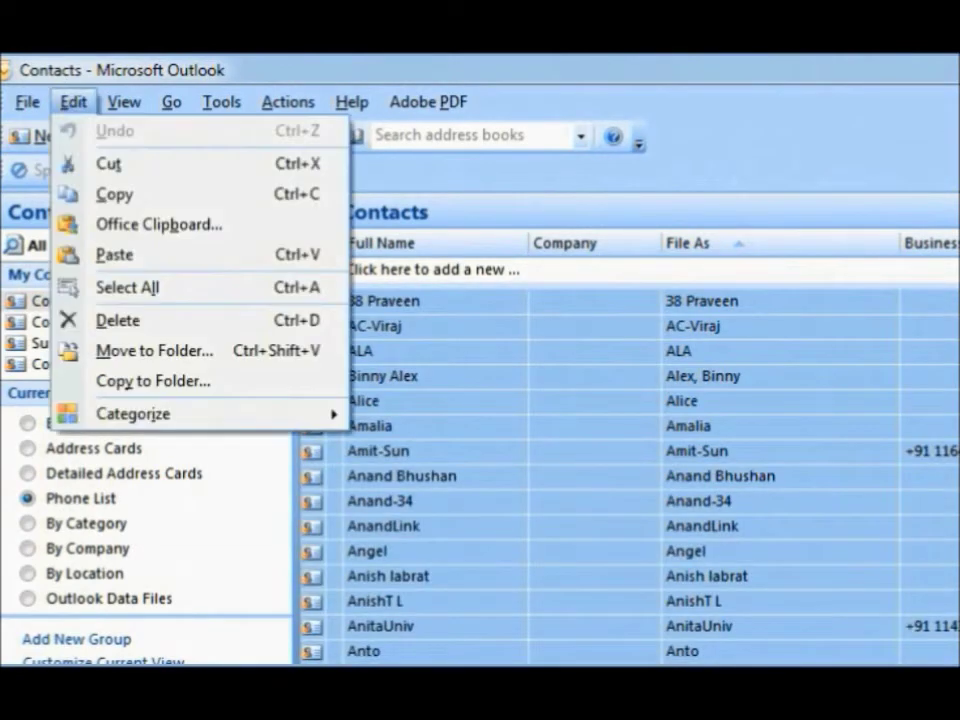
pyautogui.click(115, 196)
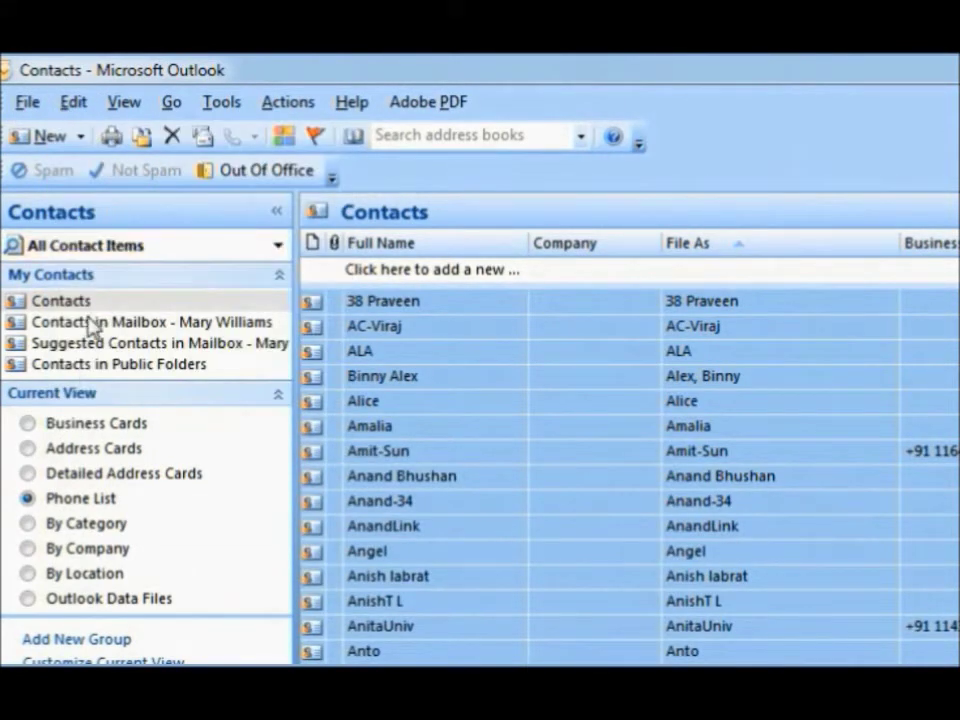
pyautogui.click(90, 322)
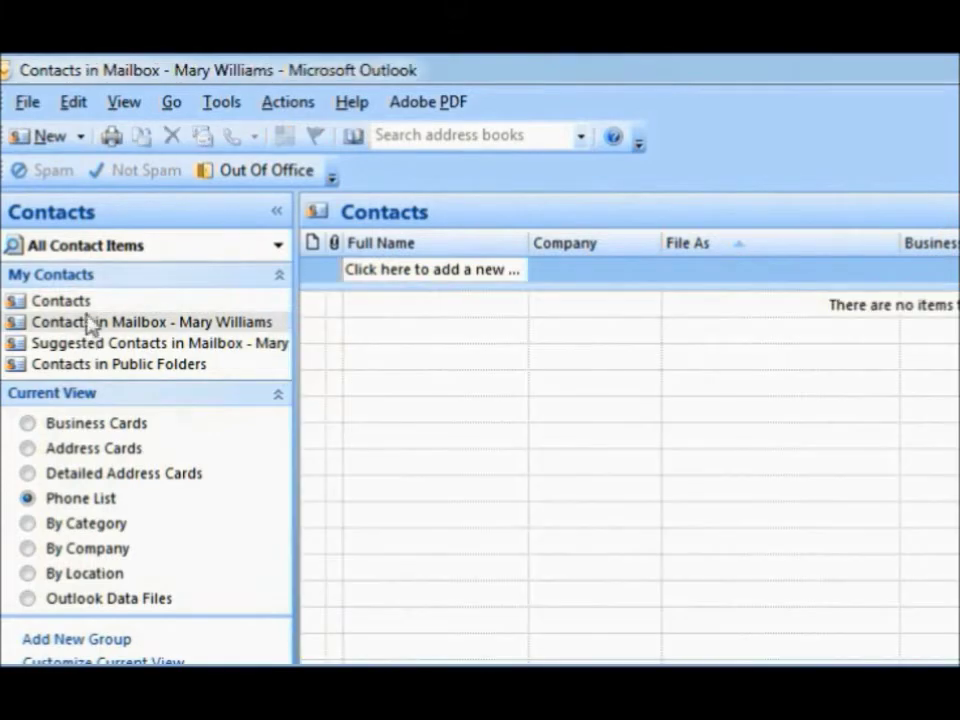
pyautogui.click(73, 102)
pyautogui.click(68, 250)
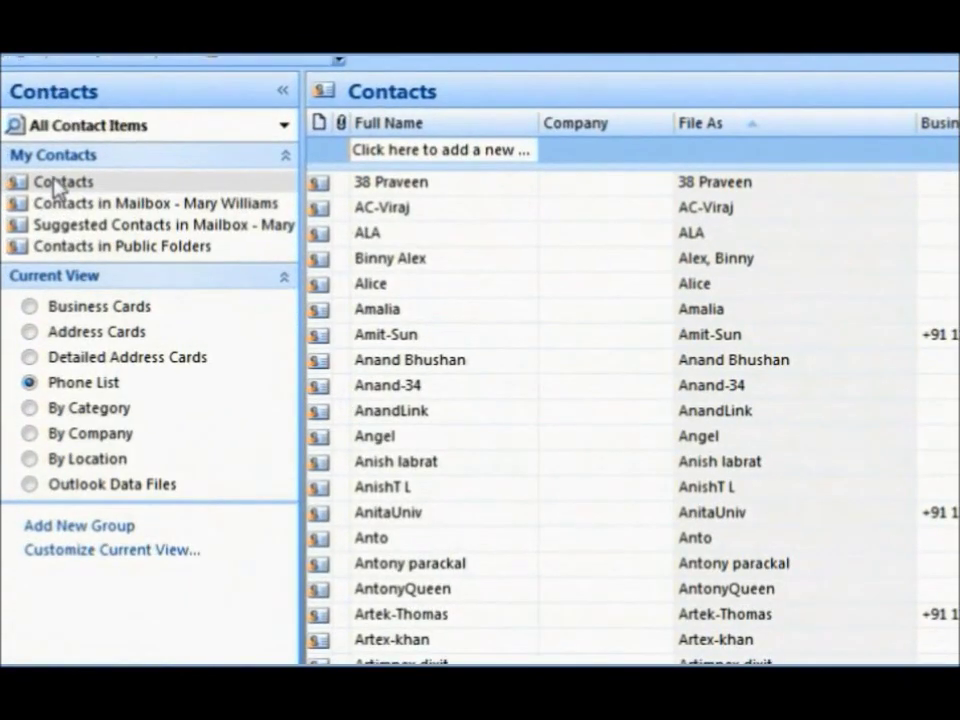
# Step: Rename the local Contacts folder's address book to Contacts-Personal in its properties
pyautogui.rightClick(42, 184)
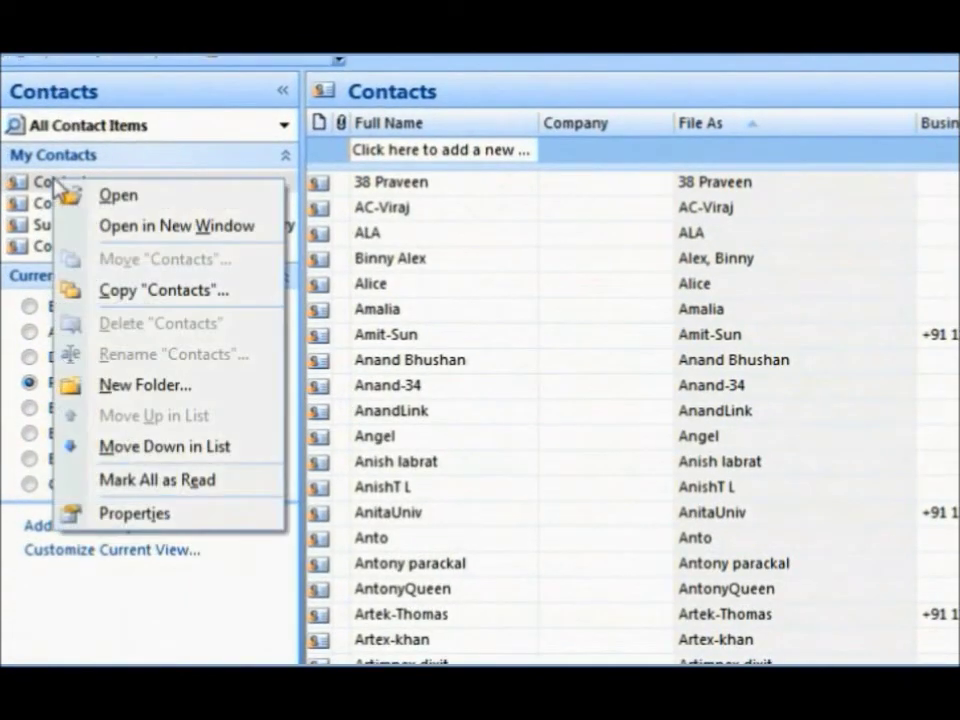
pyautogui.click(136, 515)
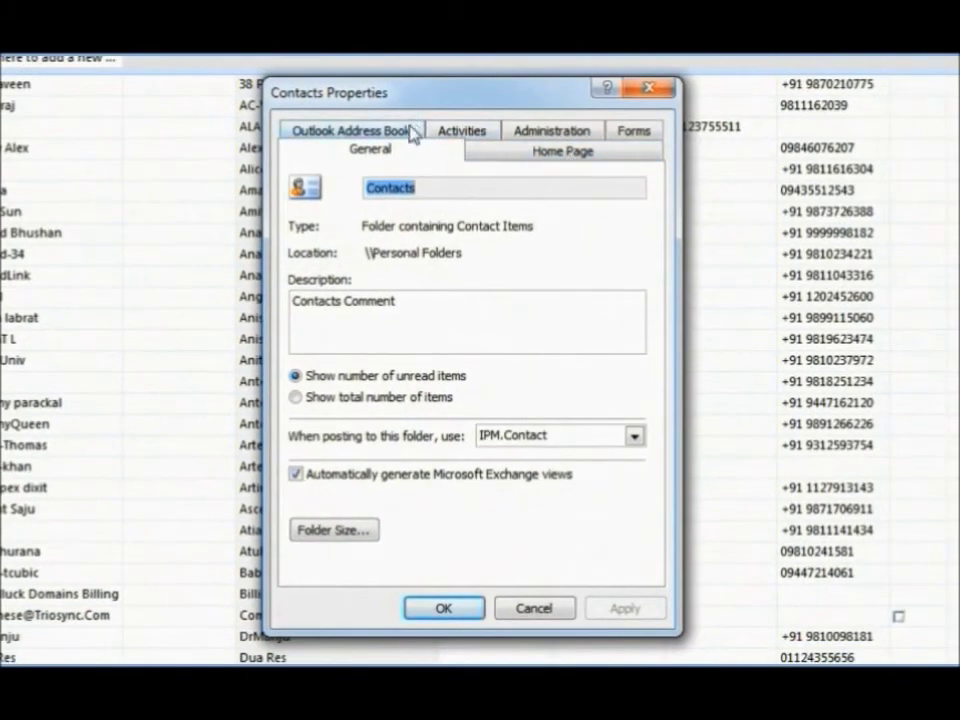
pyautogui.click(410, 133)
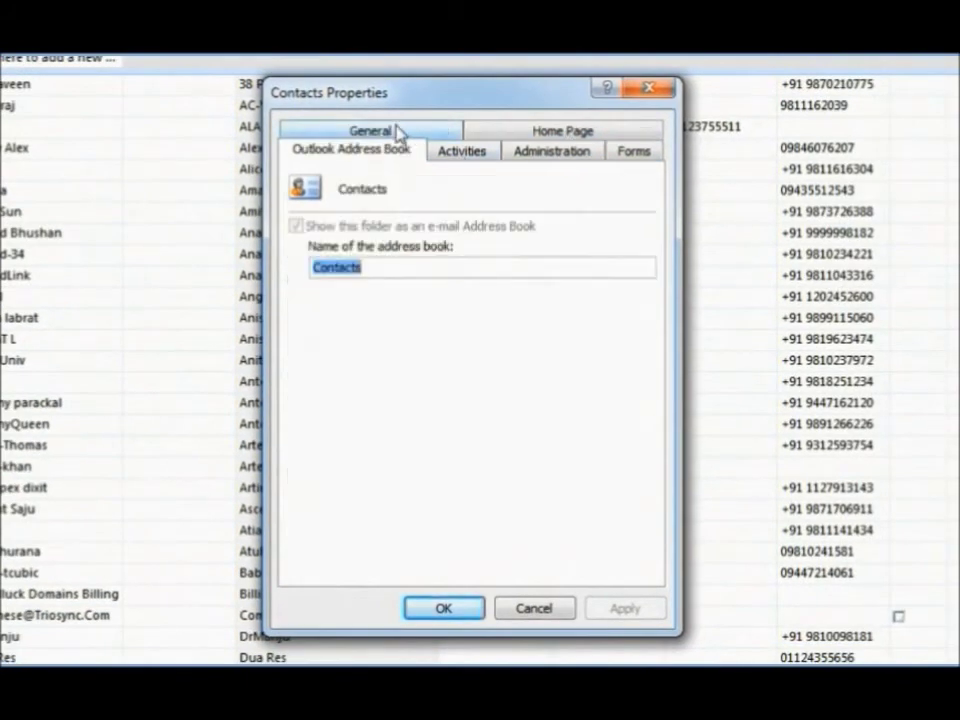
pyautogui.click(367, 267)
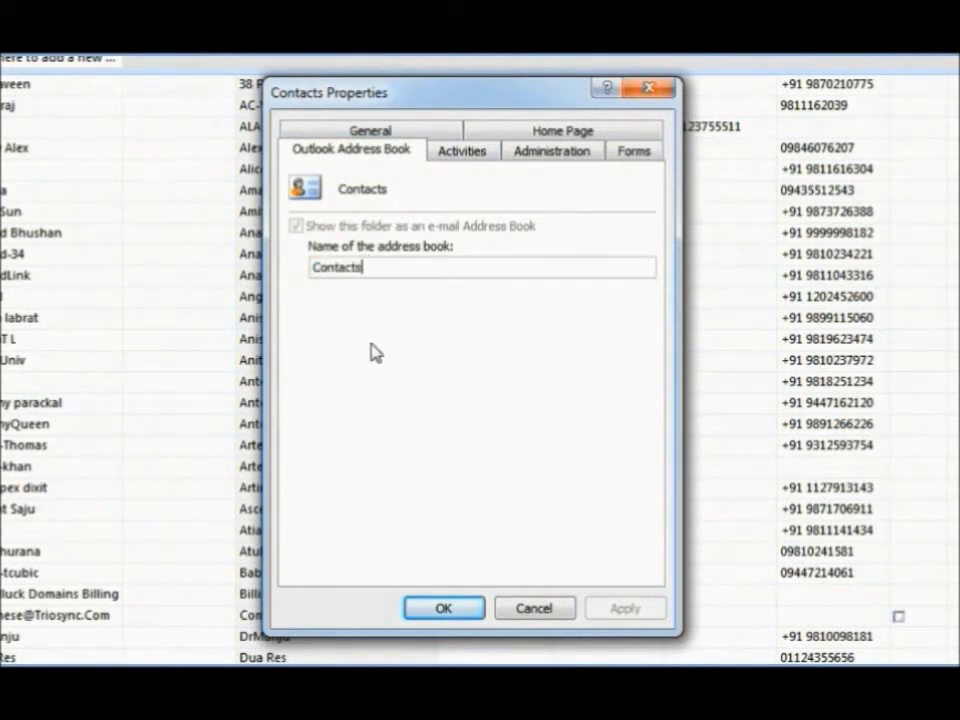
pyautogui.write('-Personal')
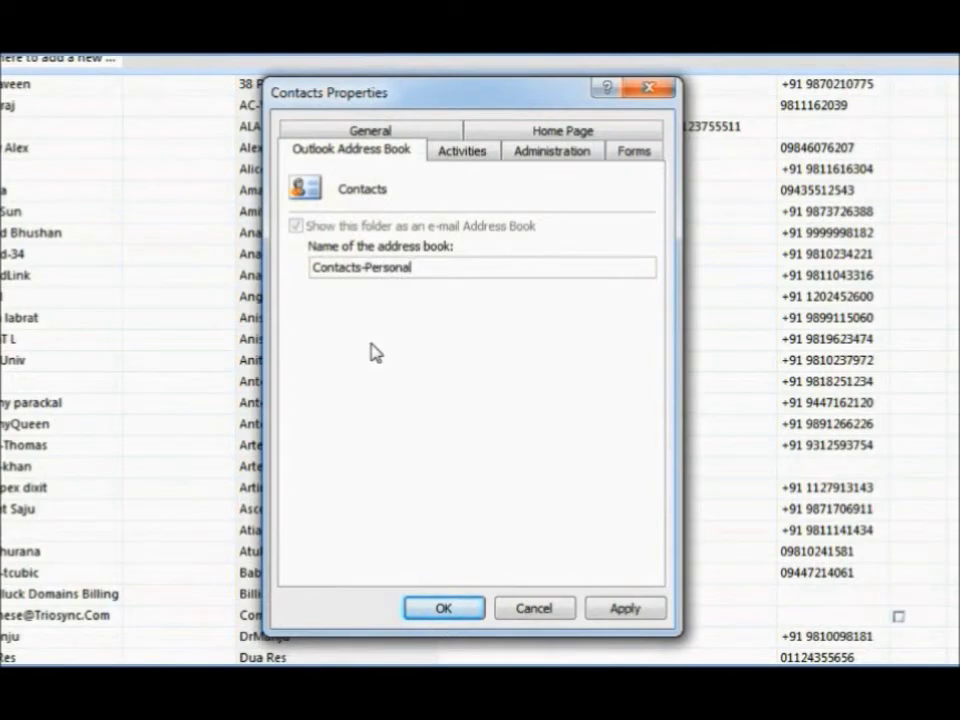
pyautogui.click(626, 610)
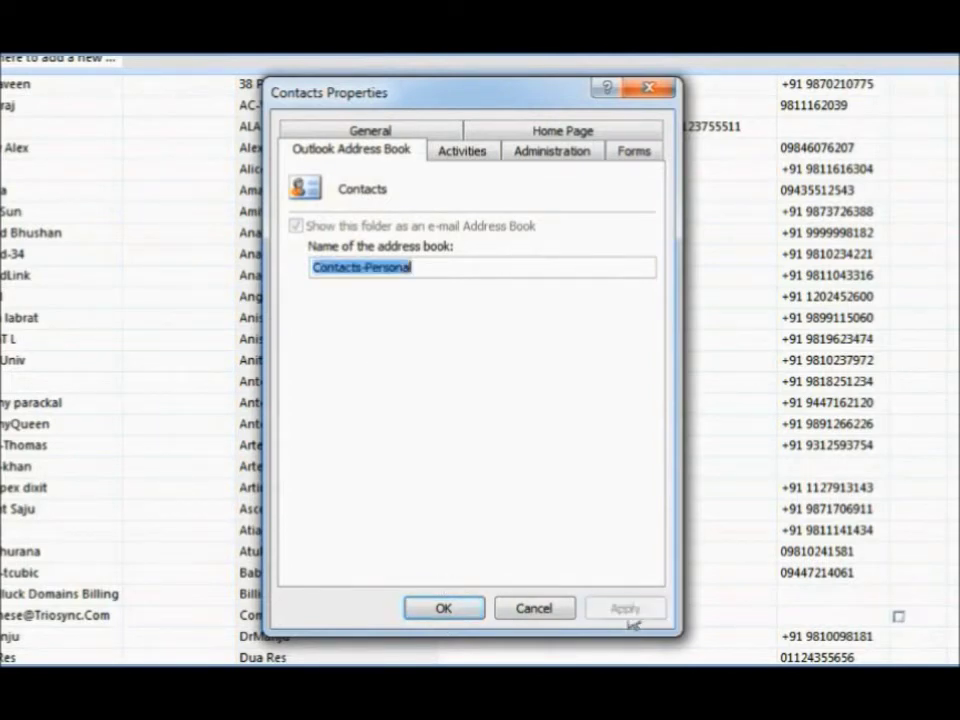
pyautogui.click(444, 610)
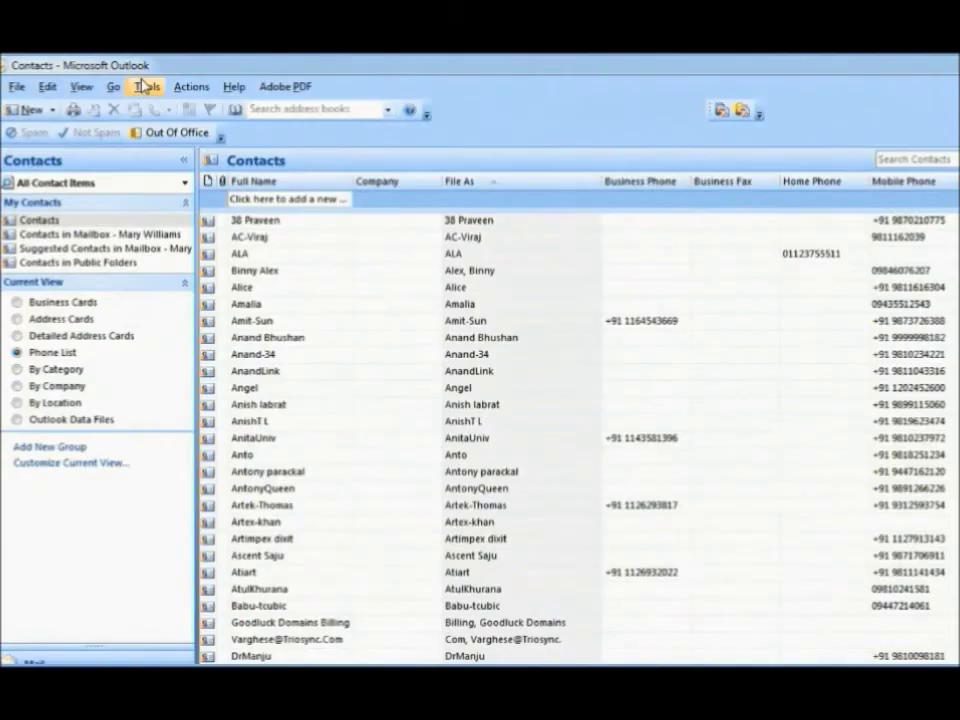
# Step: Set both 'Show this address list first' and 'Keep personal addresses in' to Contacts in Address Book options
pyautogui.click(111, 79)
pyautogui.click(276, 218)
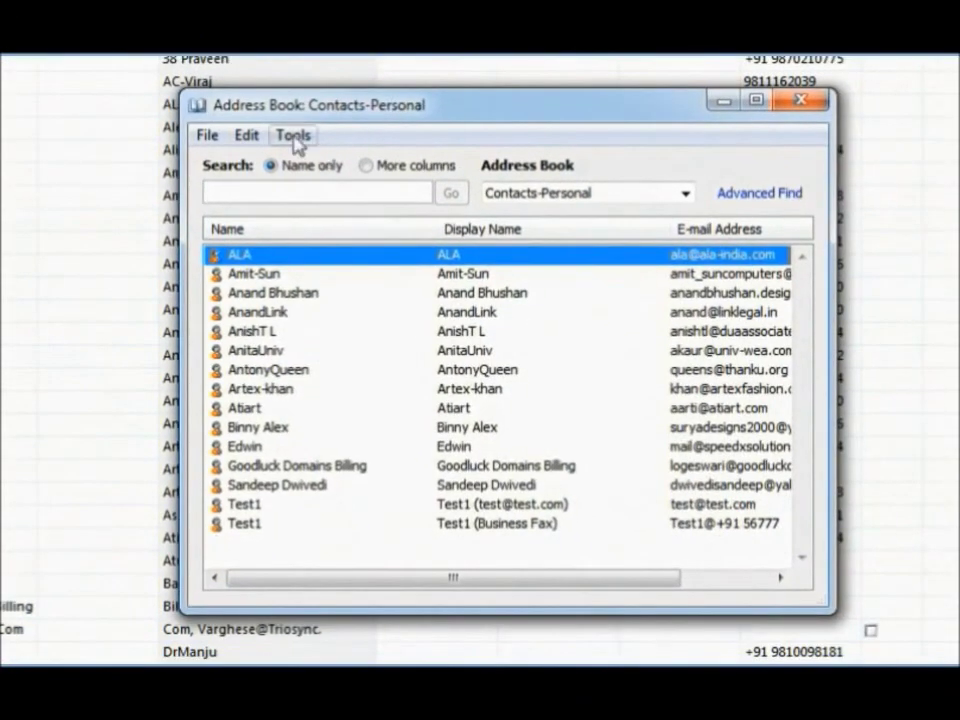
pyautogui.click(294, 136)
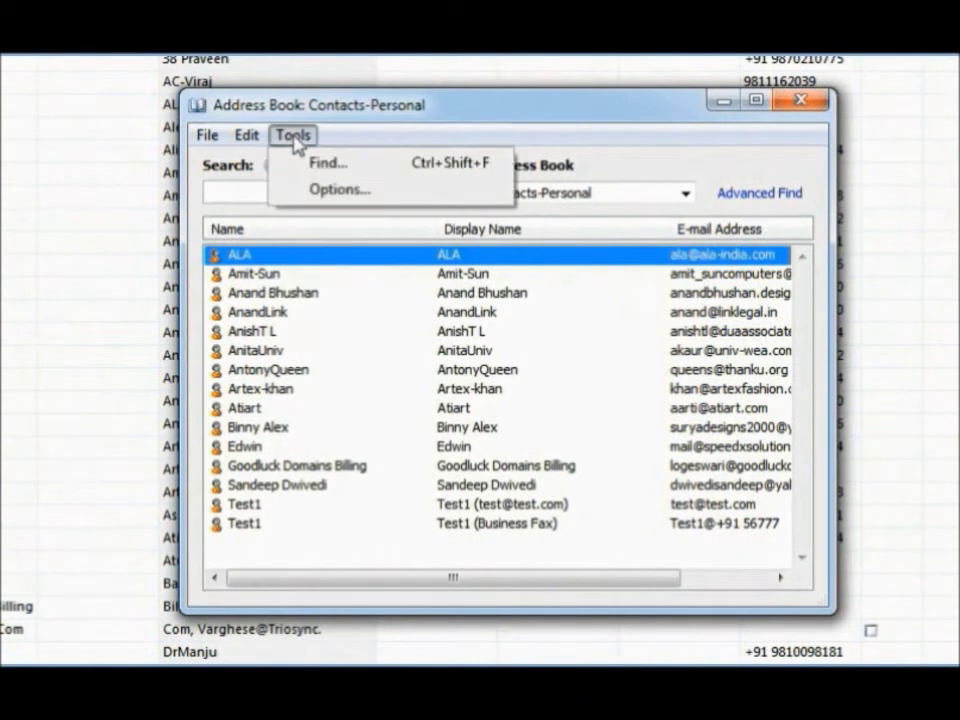
pyautogui.click(320, 190)
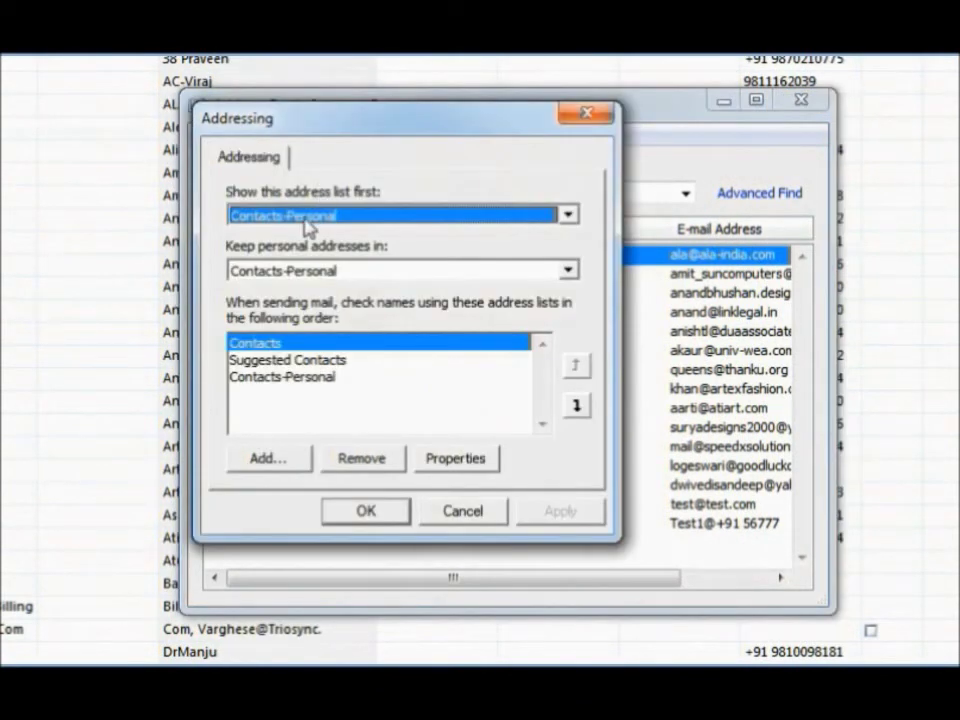
pyautogui.click(568, 215)
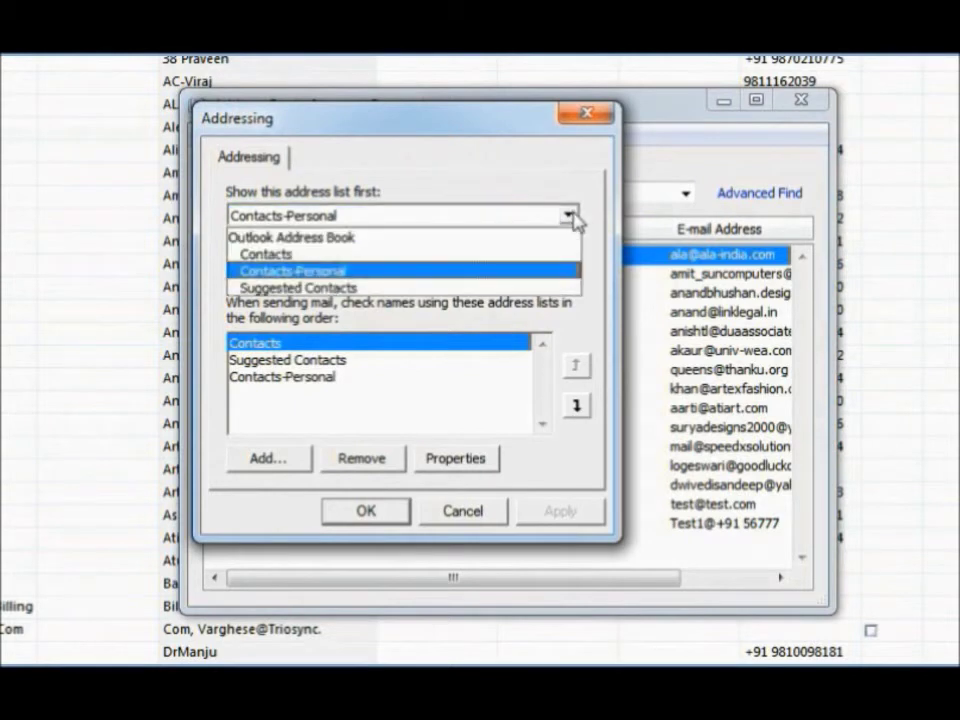
pyautogui.click(408, 256)
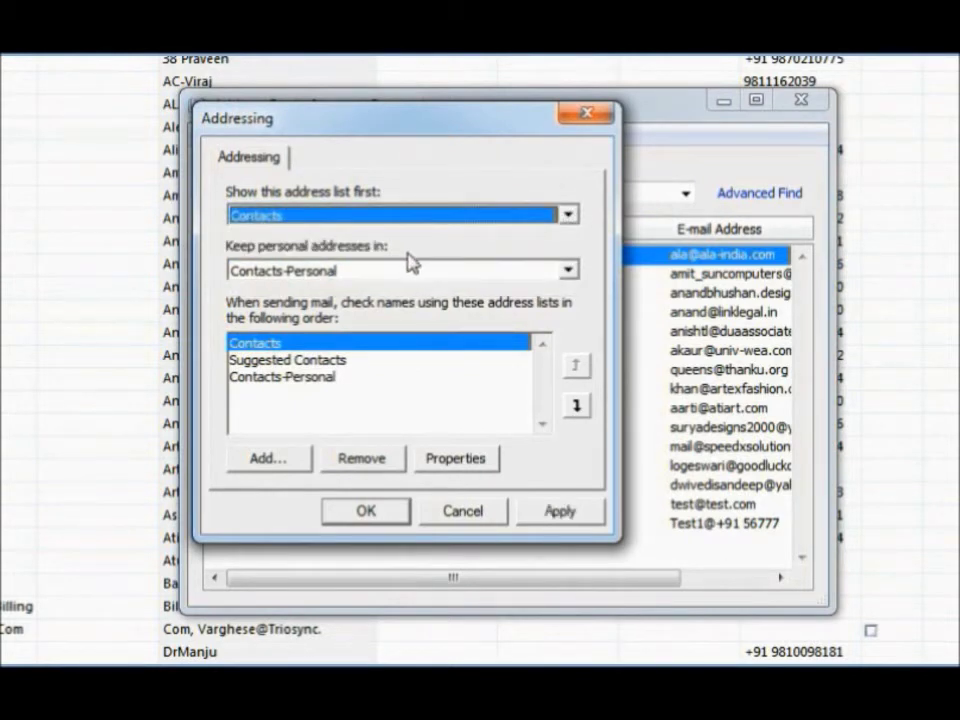
pyautogui.click(566, 271)
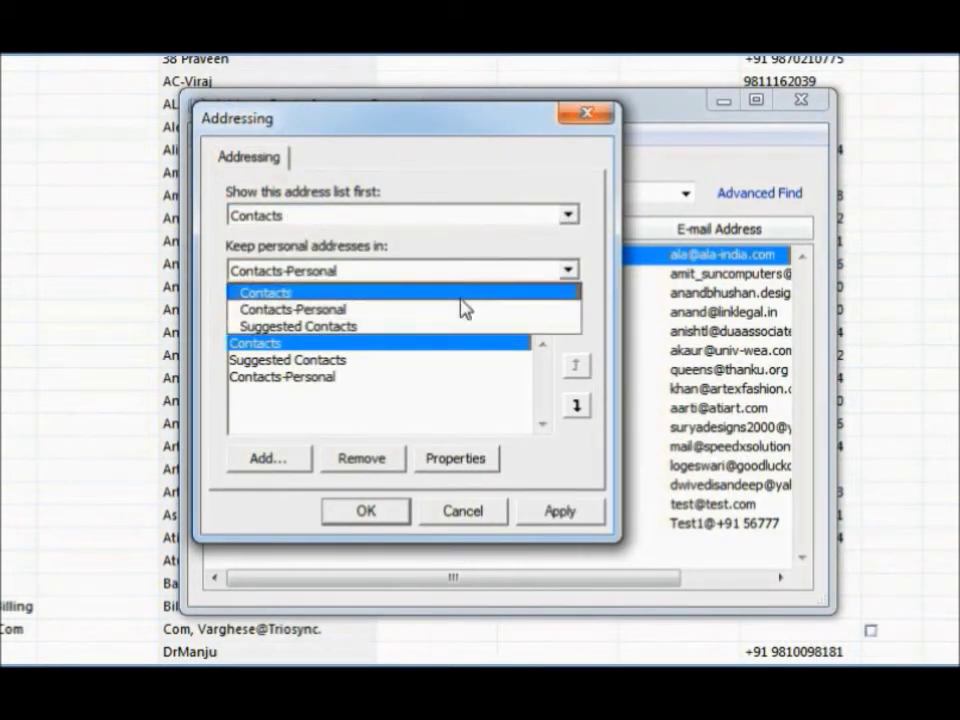
pyautogui.click(462, 296)
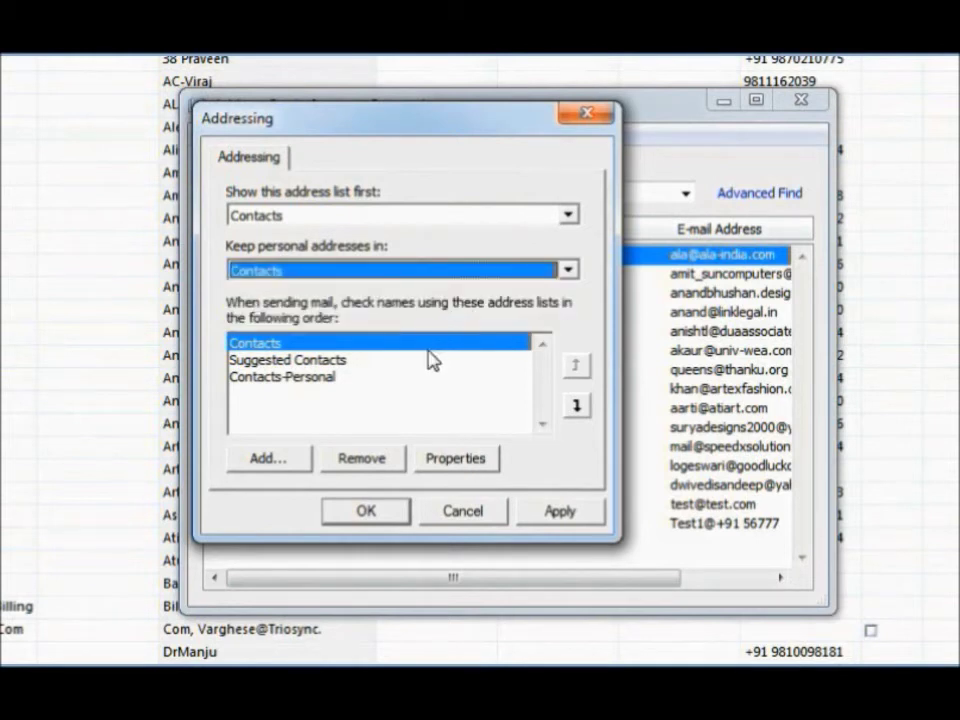
pyautogui.click(242, 346)
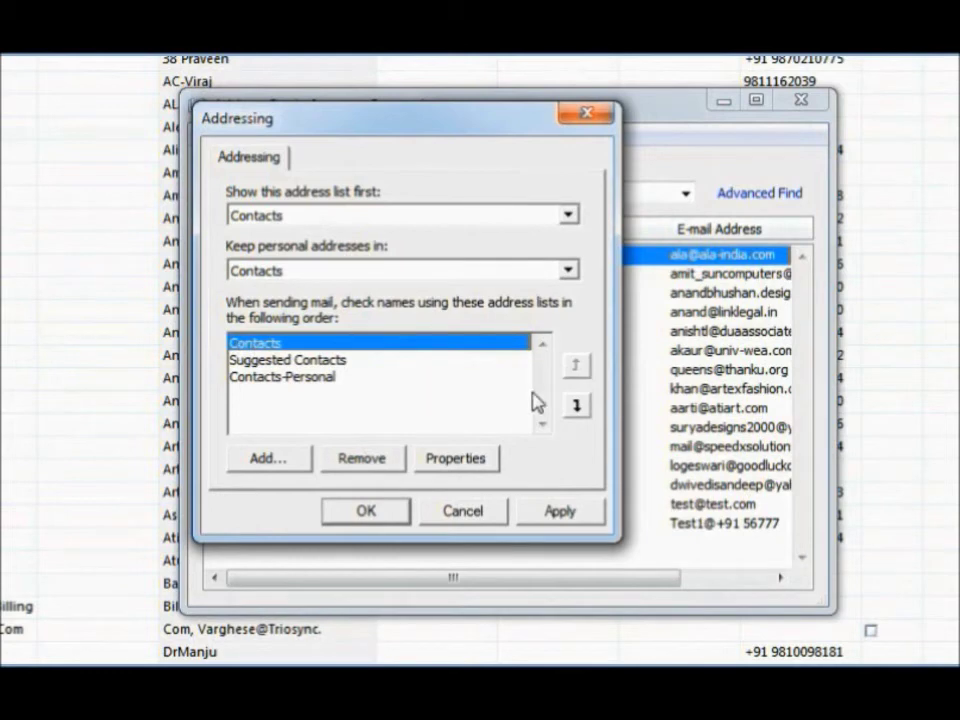
pyautogui.click(553, 515)
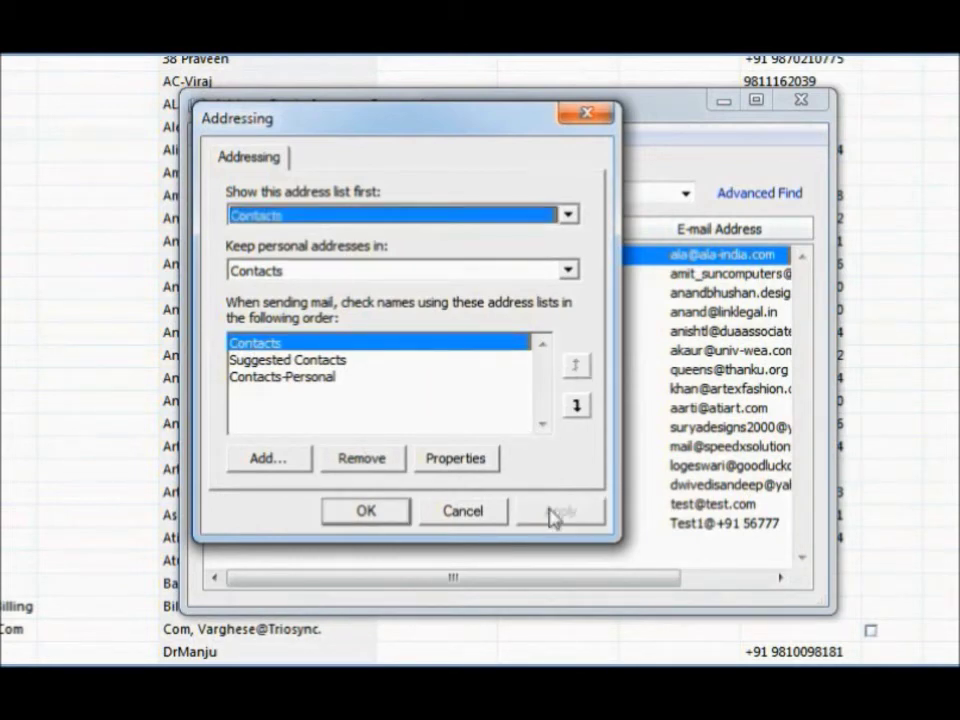
pyautogui.click(365, 514)
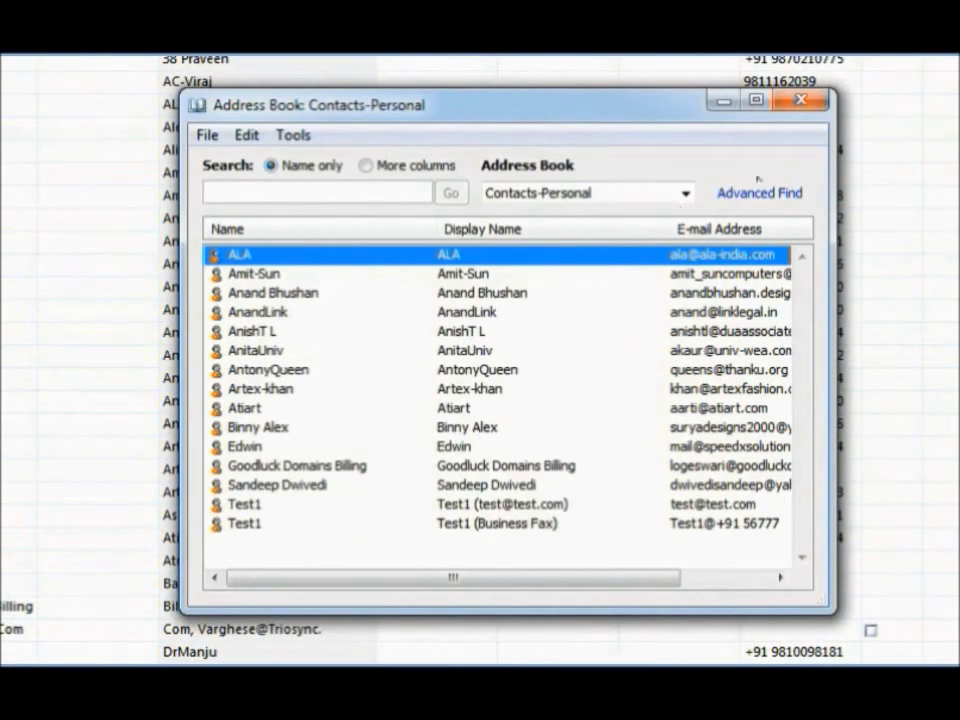
pyautogui.click(804, 104)
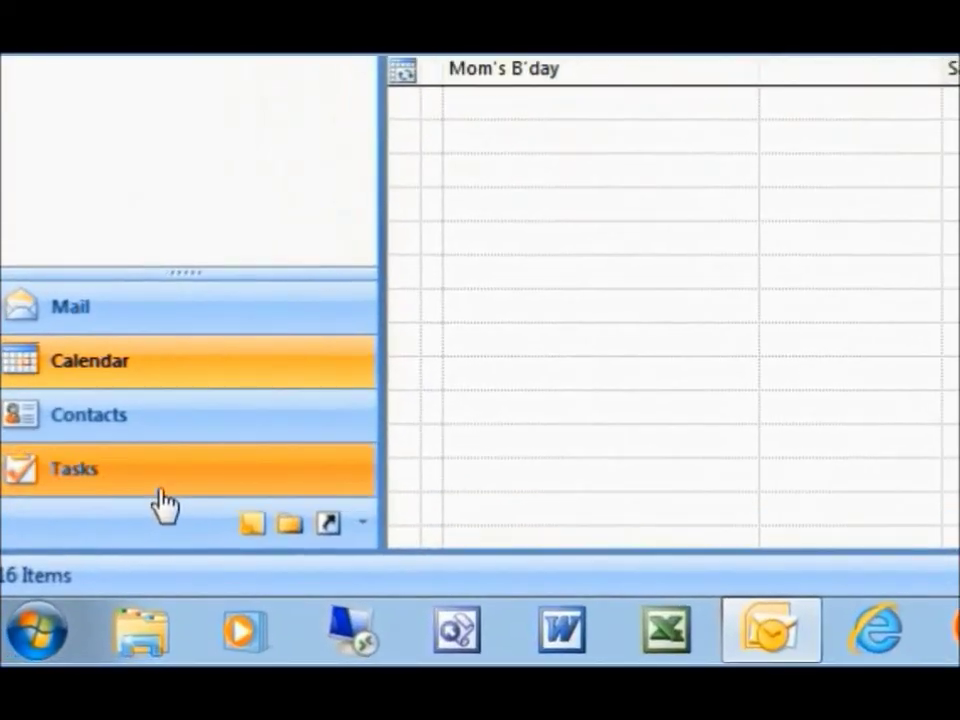
# Step: Copy all five tasks from the local Tasks folder, then open the mailbox's empty task folder to paste
pyautogui.click(45, 592)
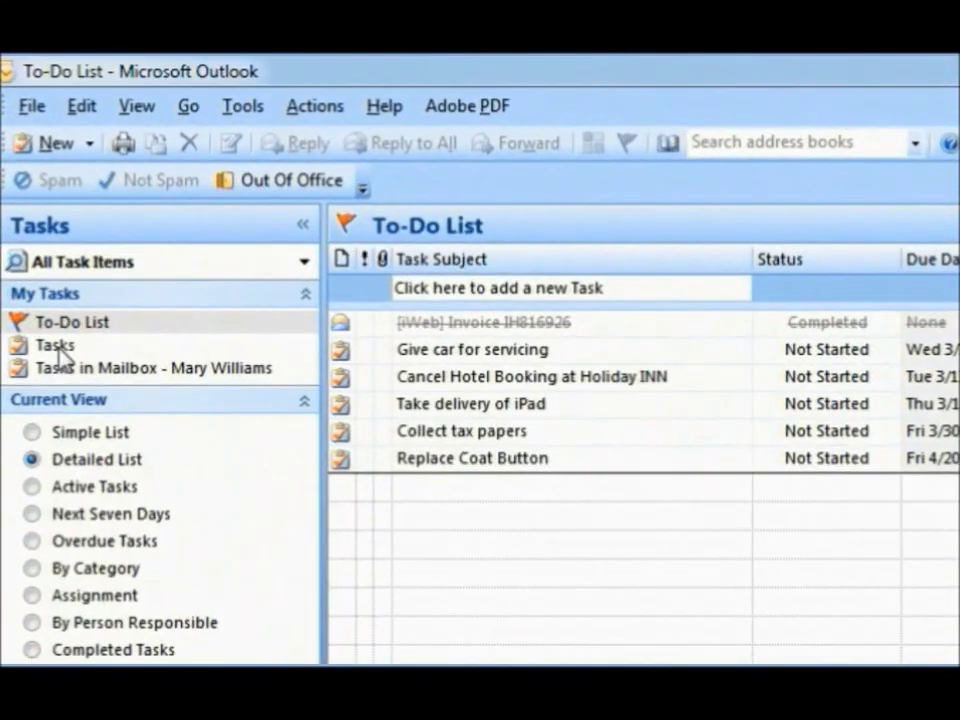
pyautogui.click(30, 214)
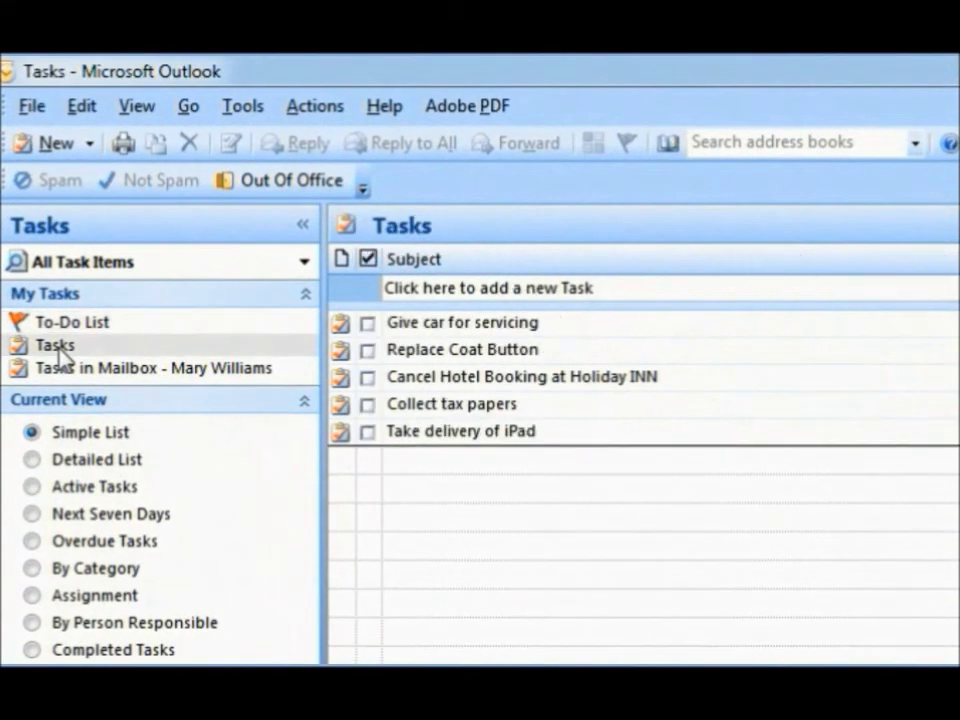
pyautogui.click(104, 368)
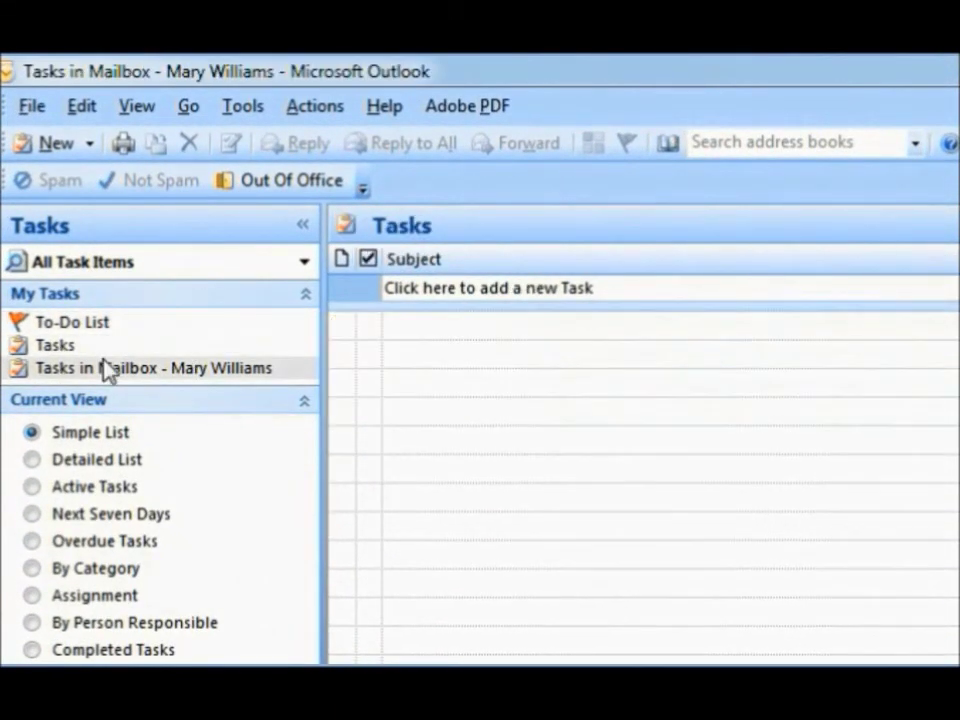
pyautogui.click(66, 348)
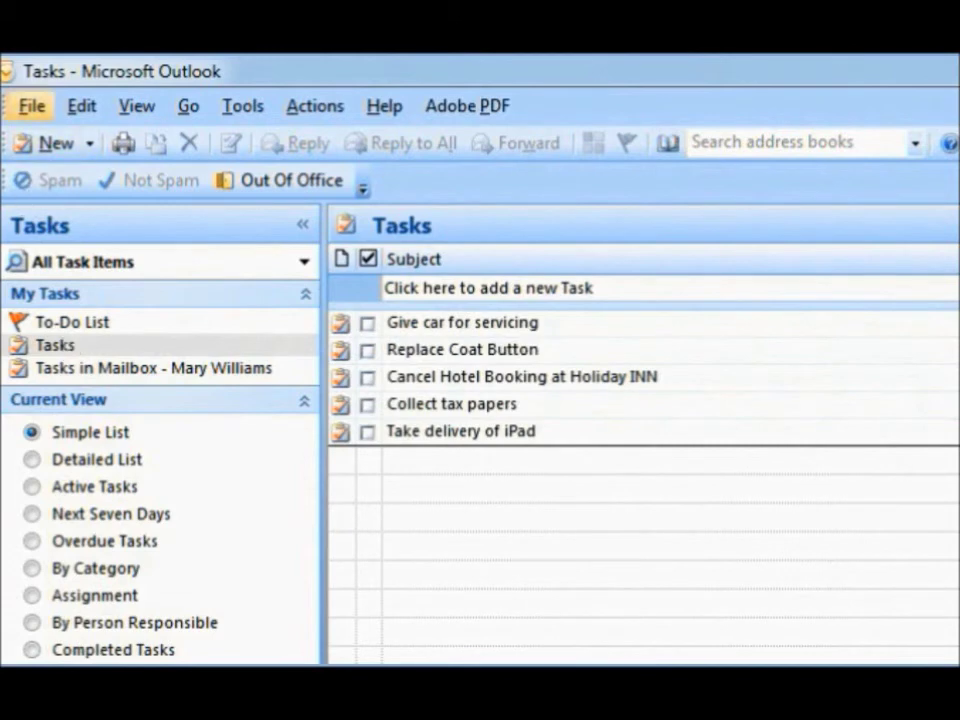
pyautogui.click(82, 106)
pyautogui.click(146, 307)
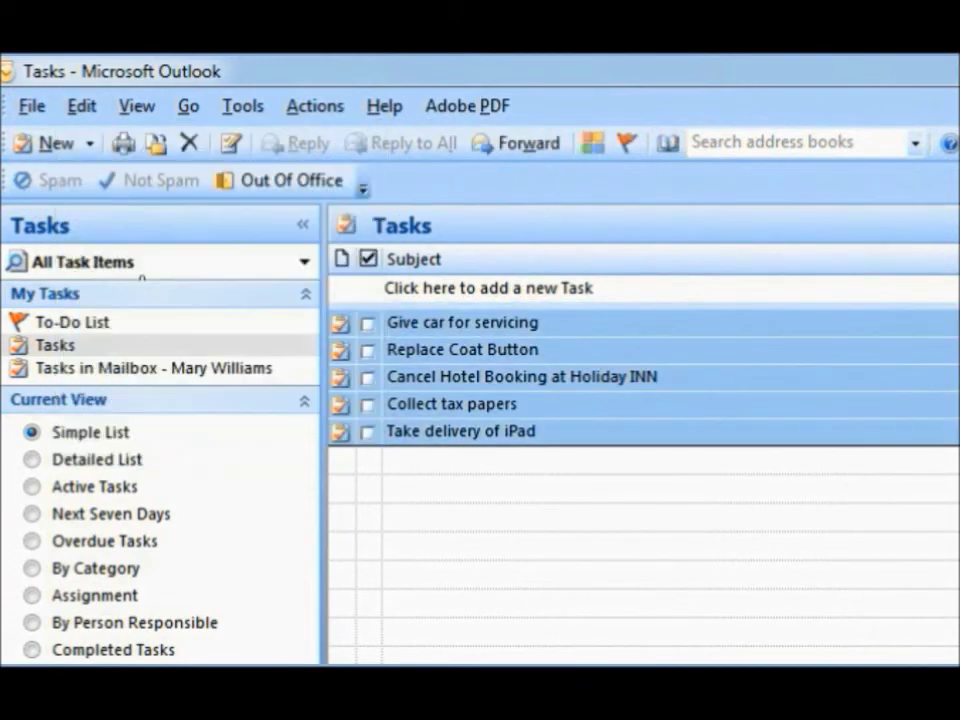
pyautogui.click(80, 110)
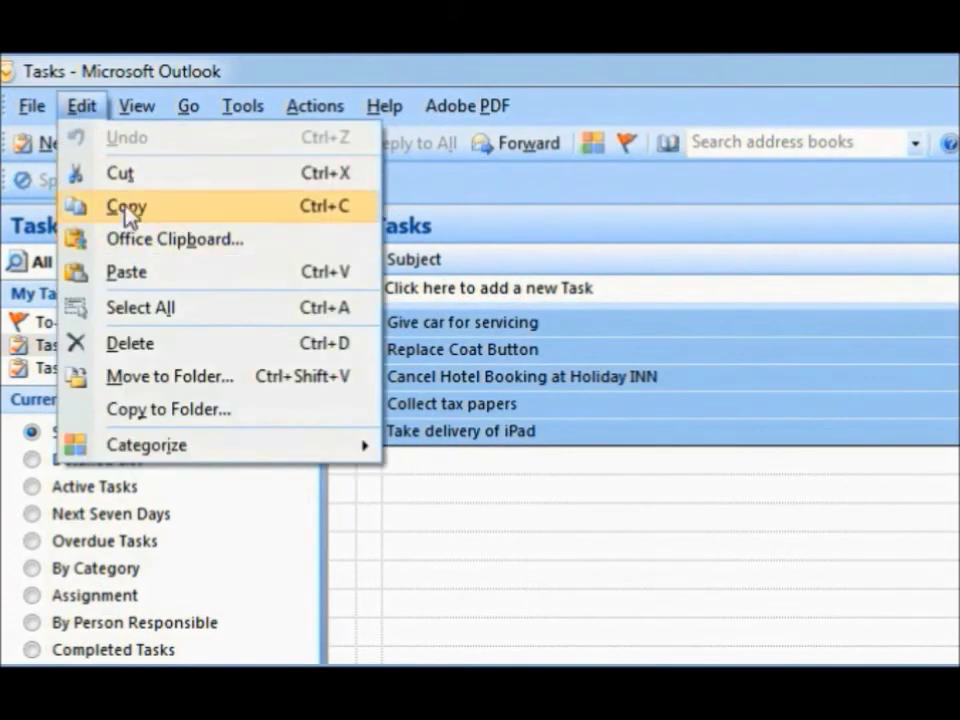
pyautogui.click(124, 207)
pyautogui.click(78, 372)
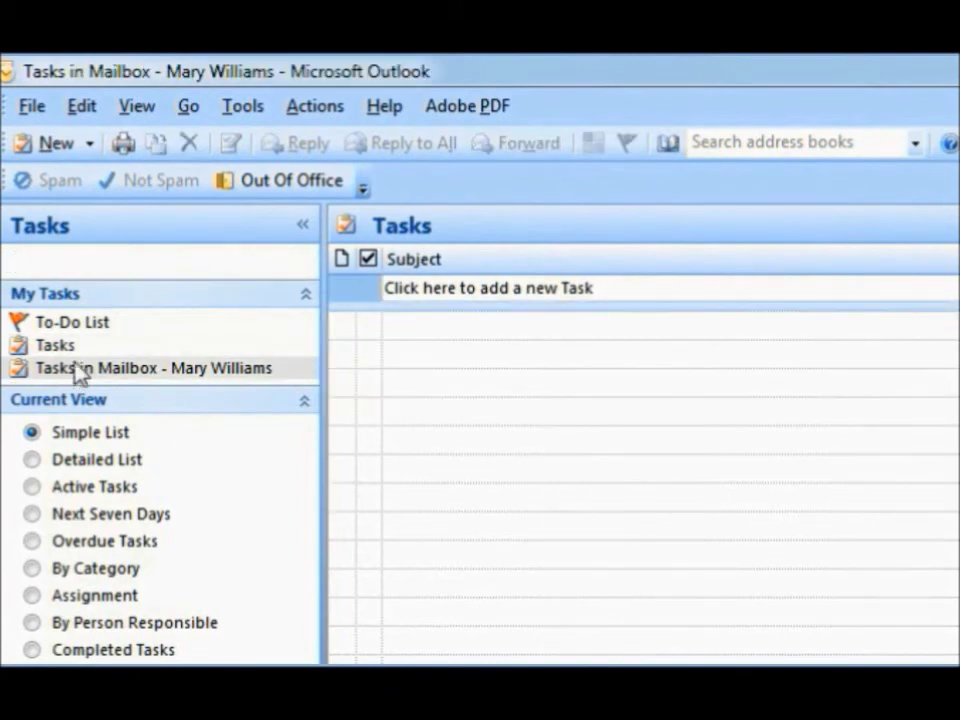
pyautogui.click(82, 106)
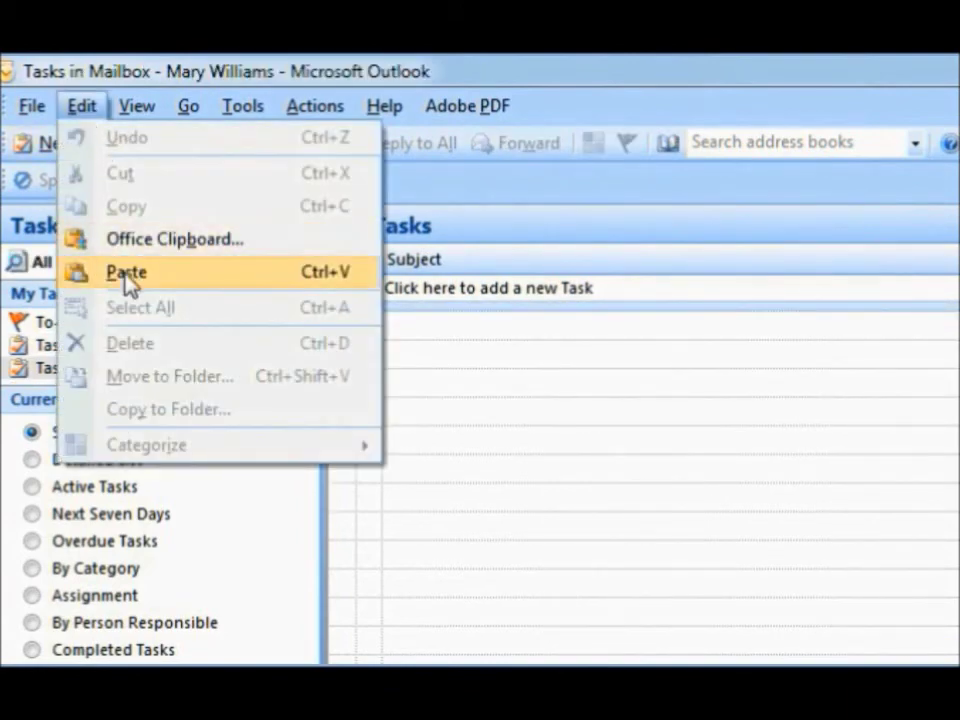